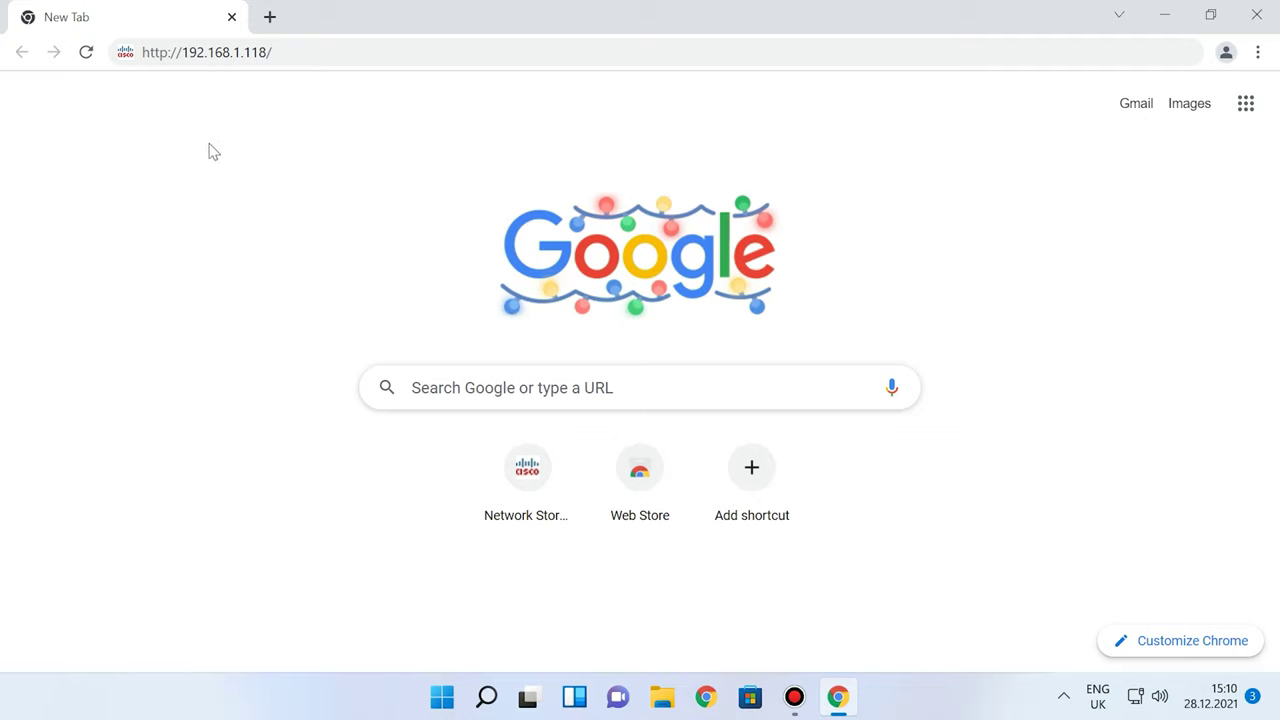
Load the NAS at 192.168.1.118 and sign in as admin to reach its system status page.
click(290, 52)
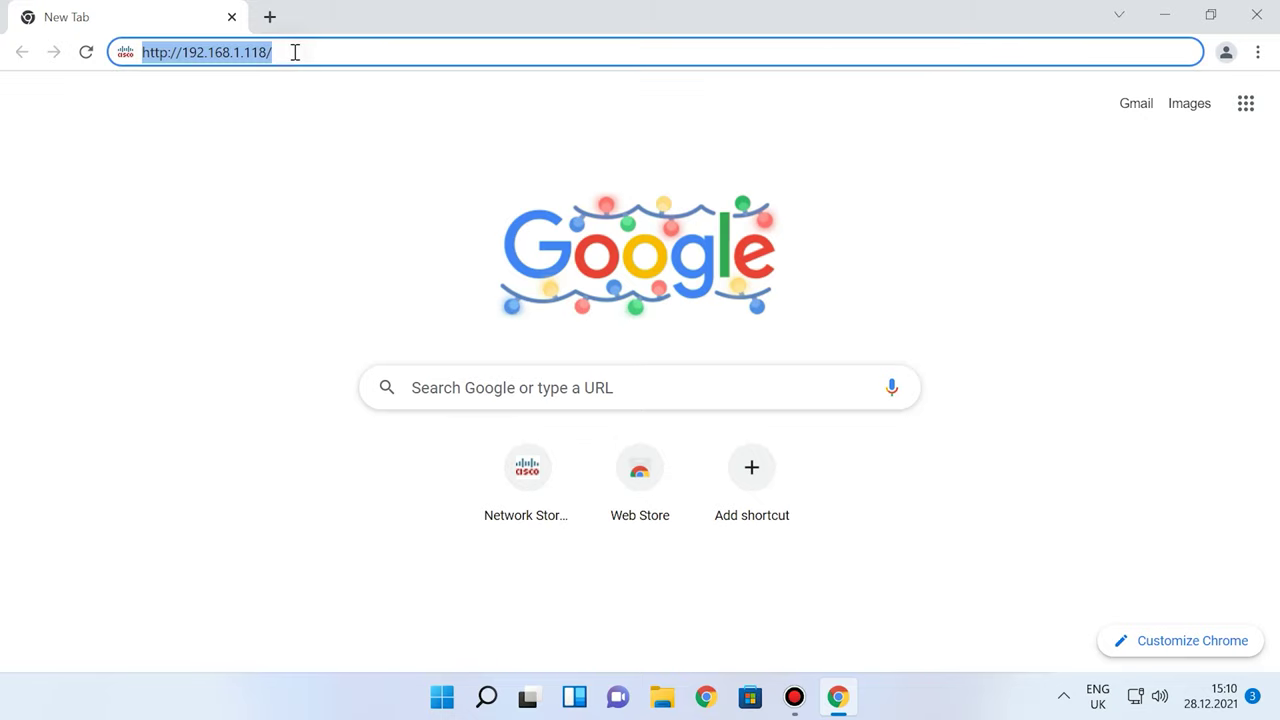
key(Return)
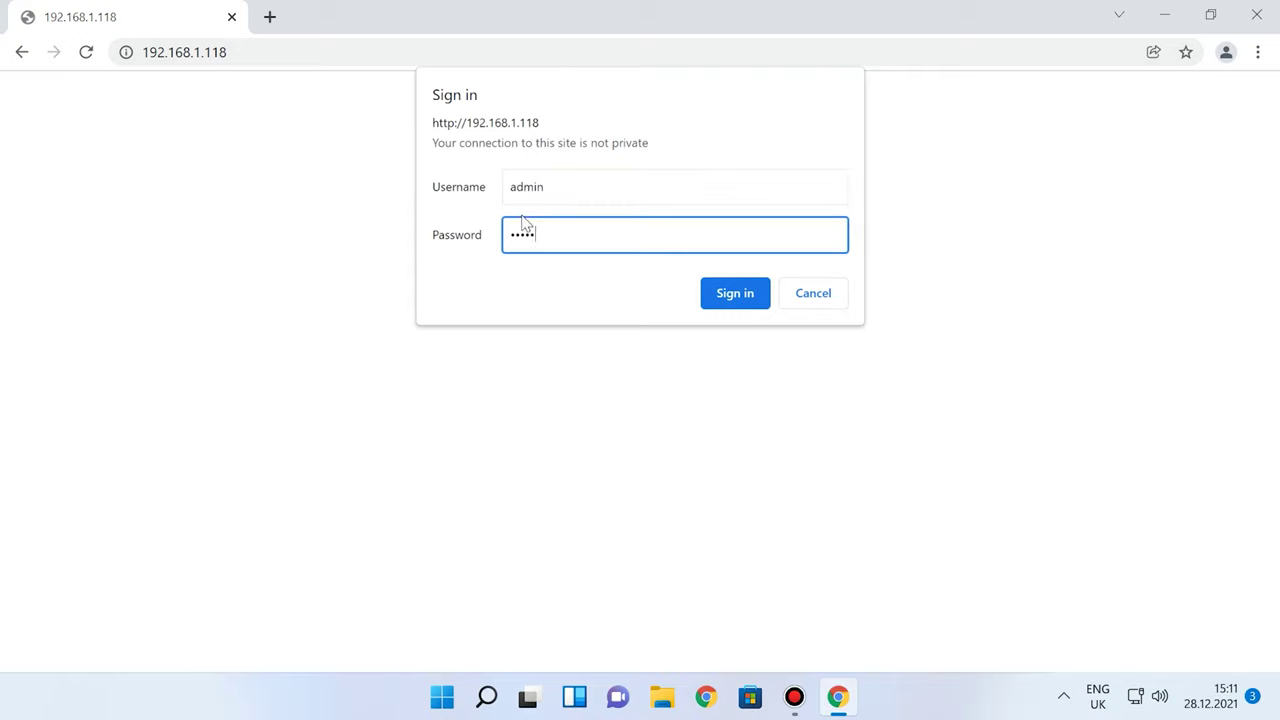
click(749, 306)
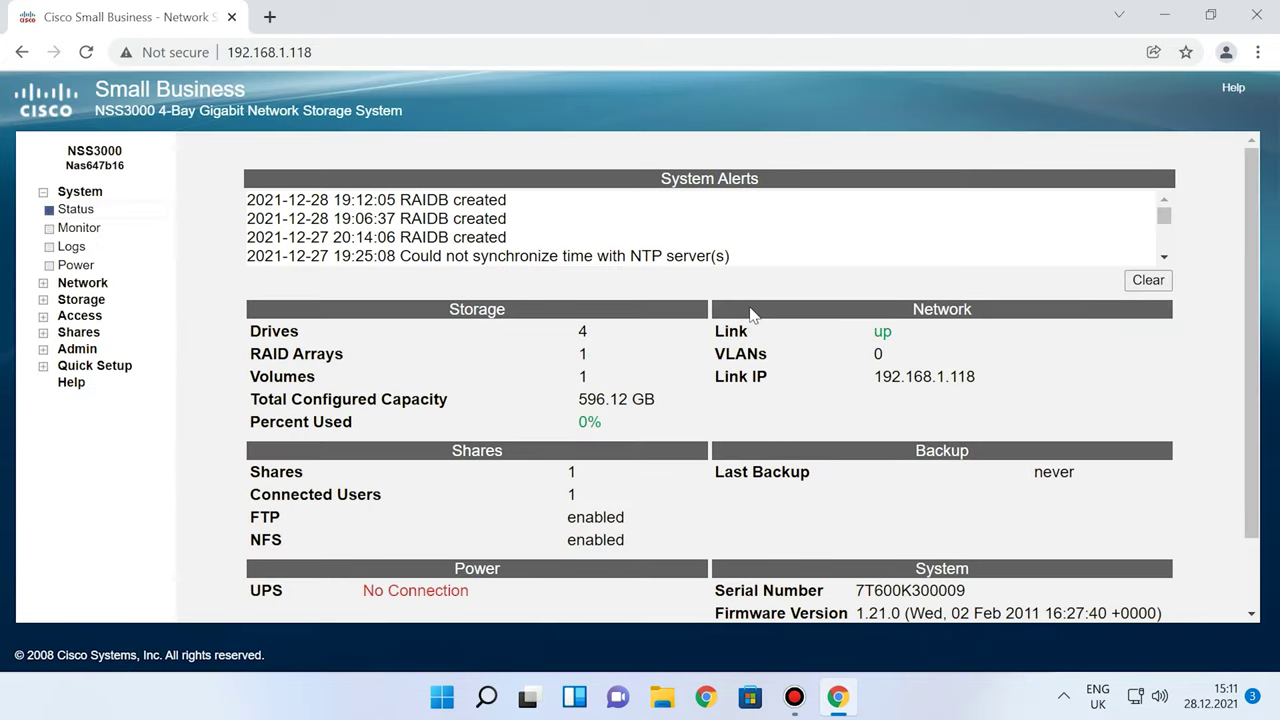
Add drive SATA4 to the RAIDB array under Storage > RAID, accepting the data warning.
click(80, 300)
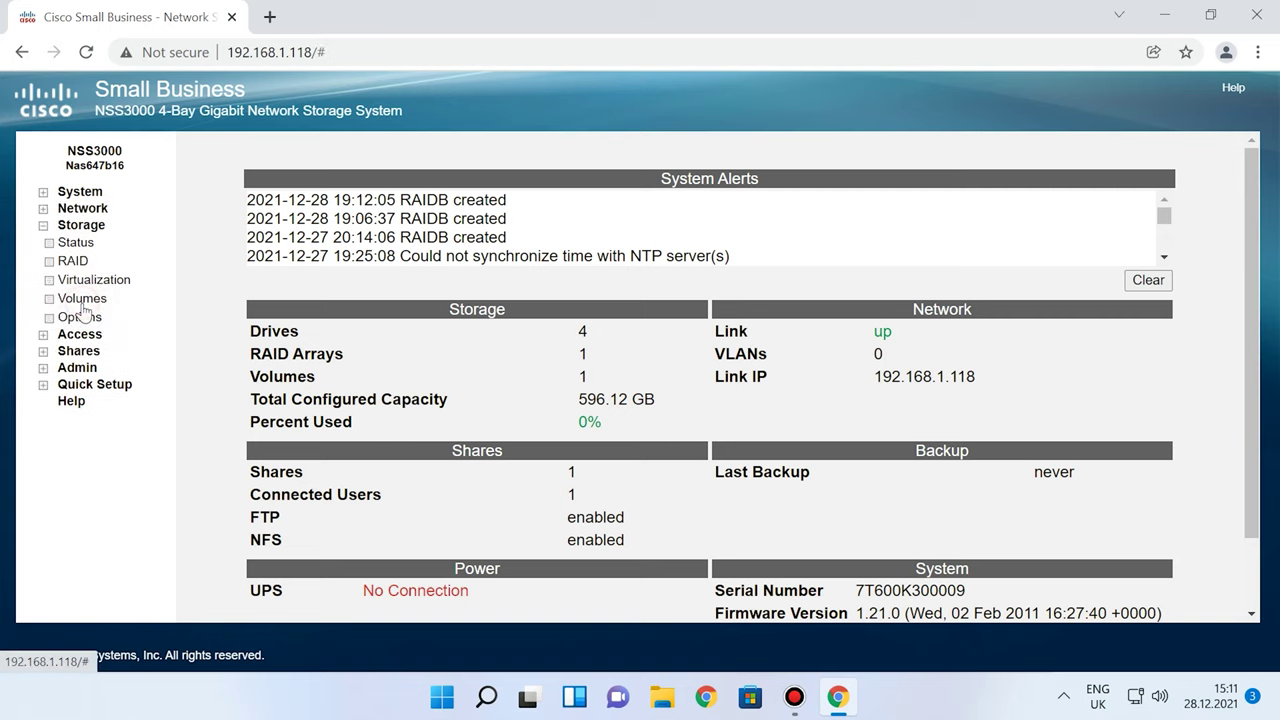
click(73, 262)
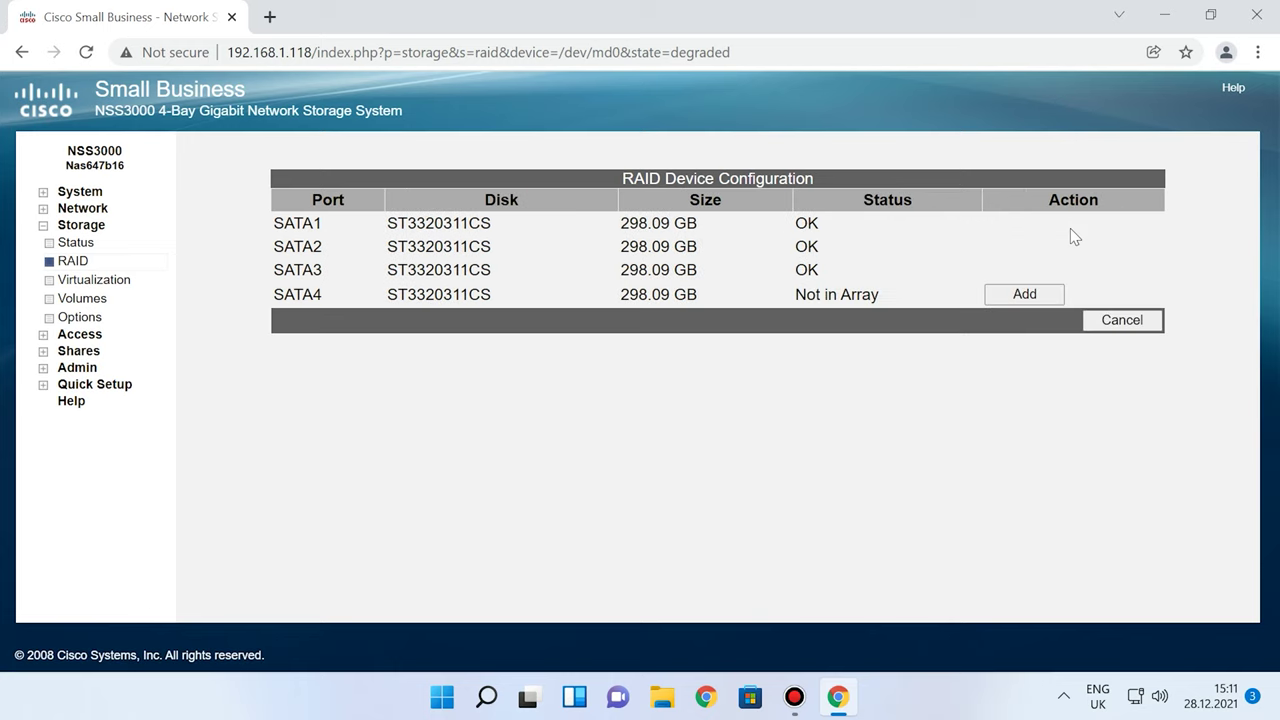
click(1030, 300)
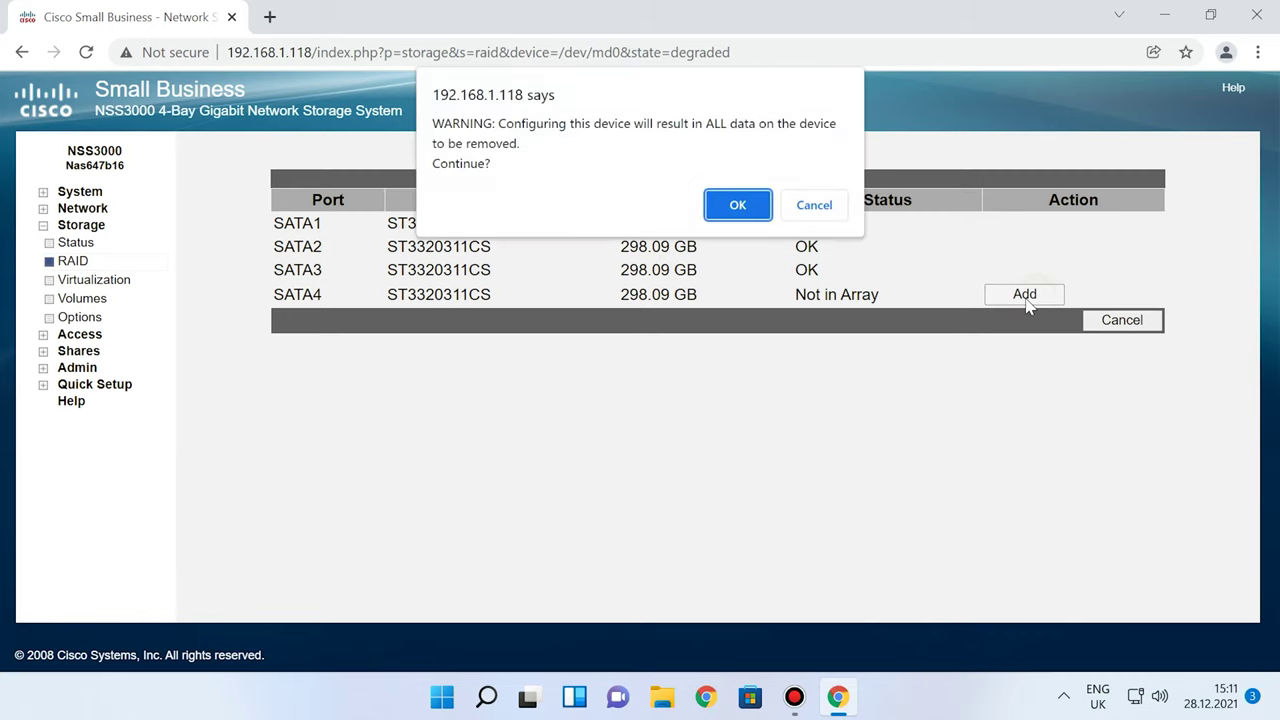
click(738, 207)
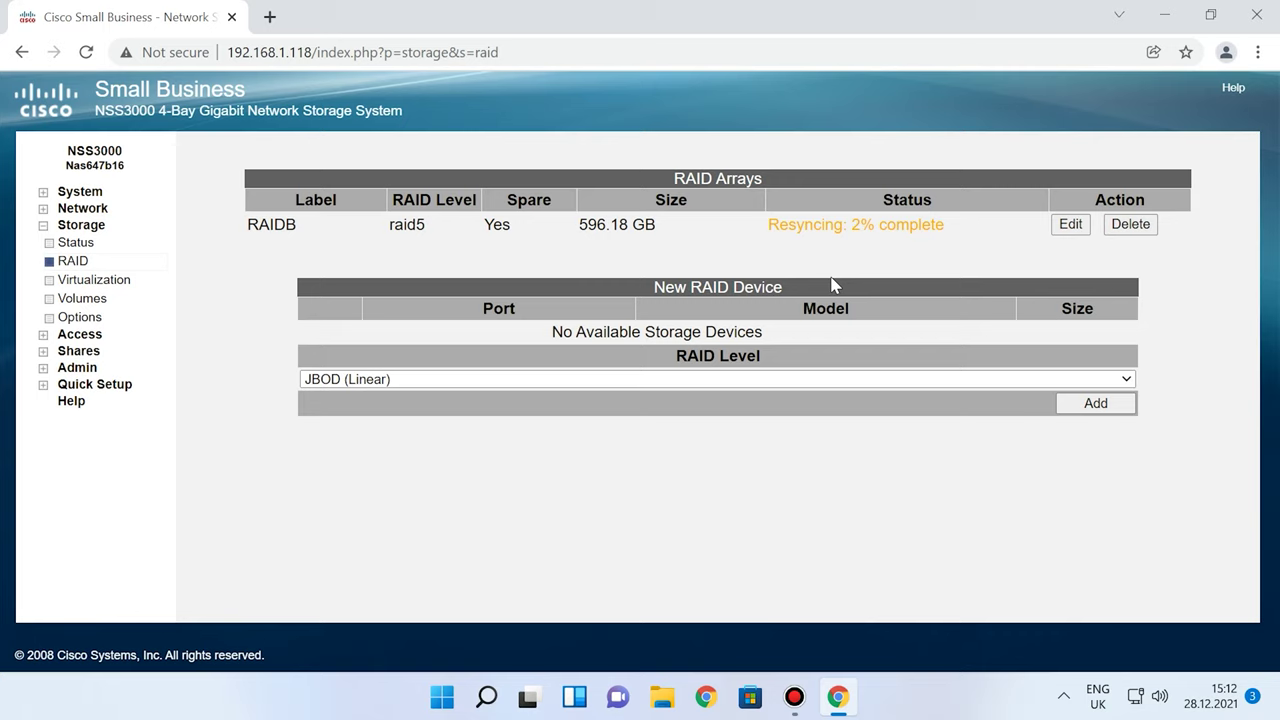
Delete the RAIDB array and confirm the data-loss warning.
click(1135, 226)
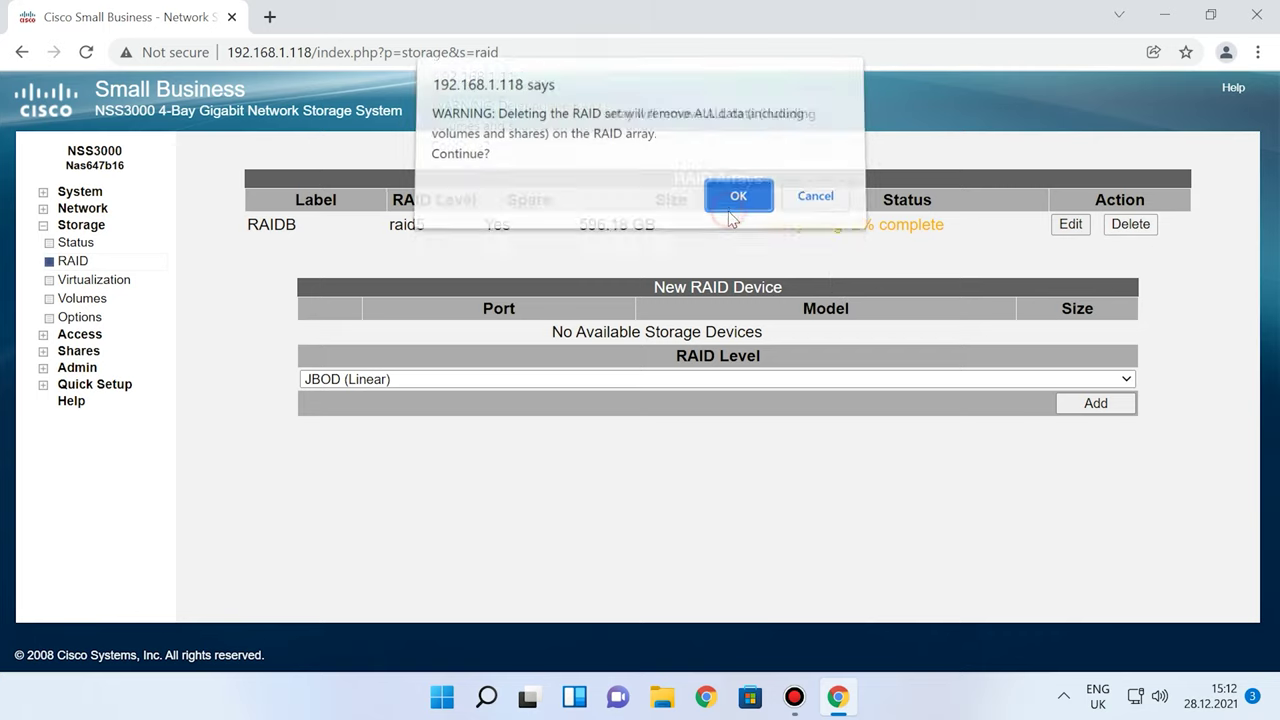
click(732, 212)
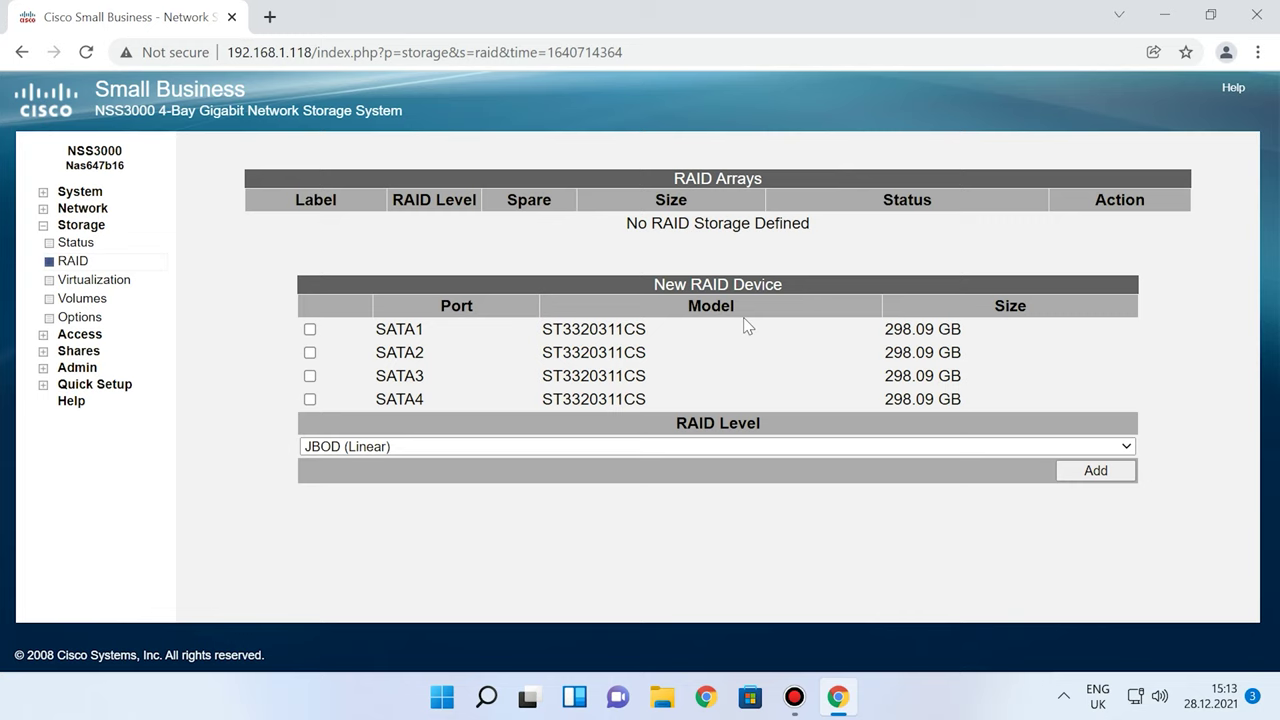
Build a Parity (RAID5) array from SATA1, SATA2 and SATA3, confirming the drive erase.
click(310, 330)
click(310, 352)
click(310, 376)
click(1128, 448)
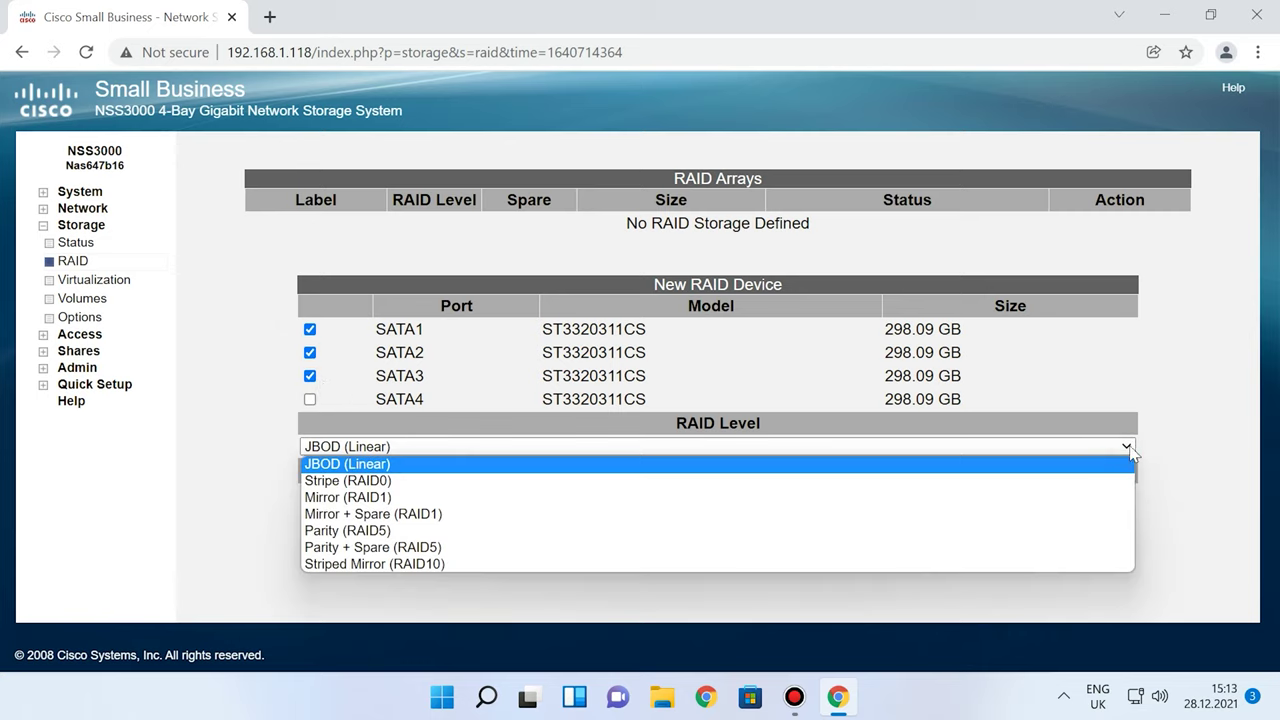
click(360, 531)
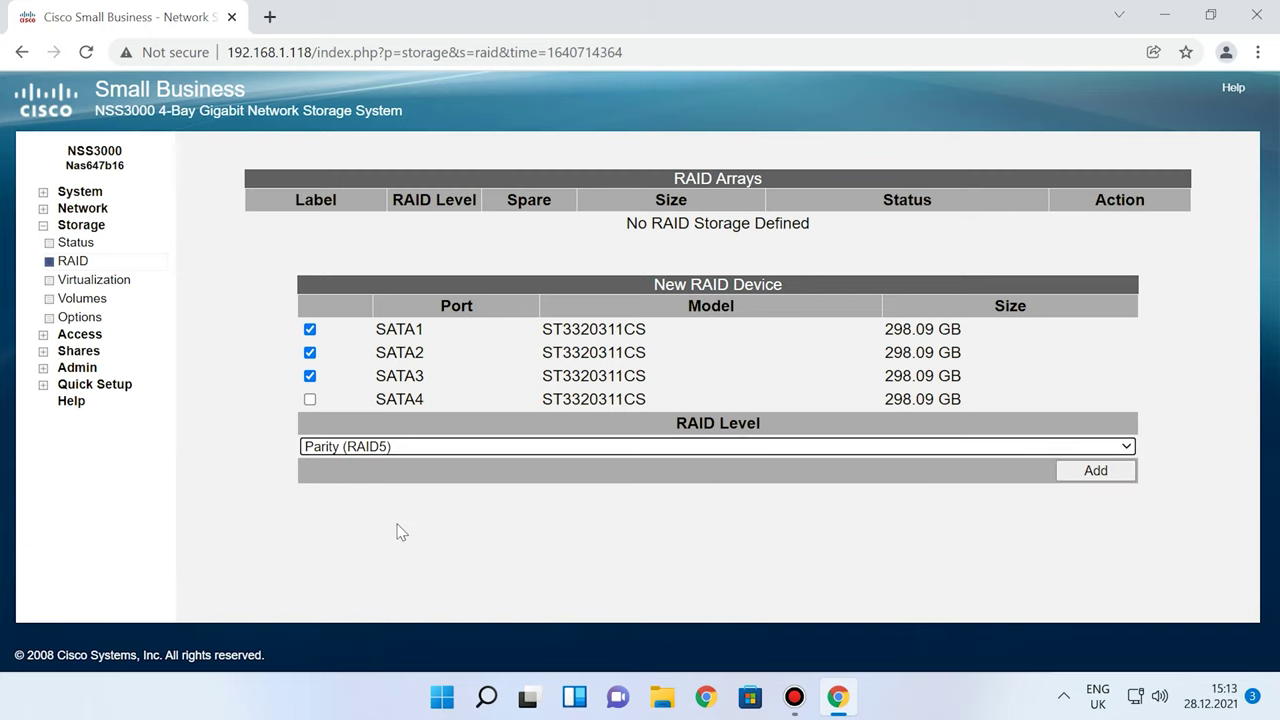
click(1100, 472)
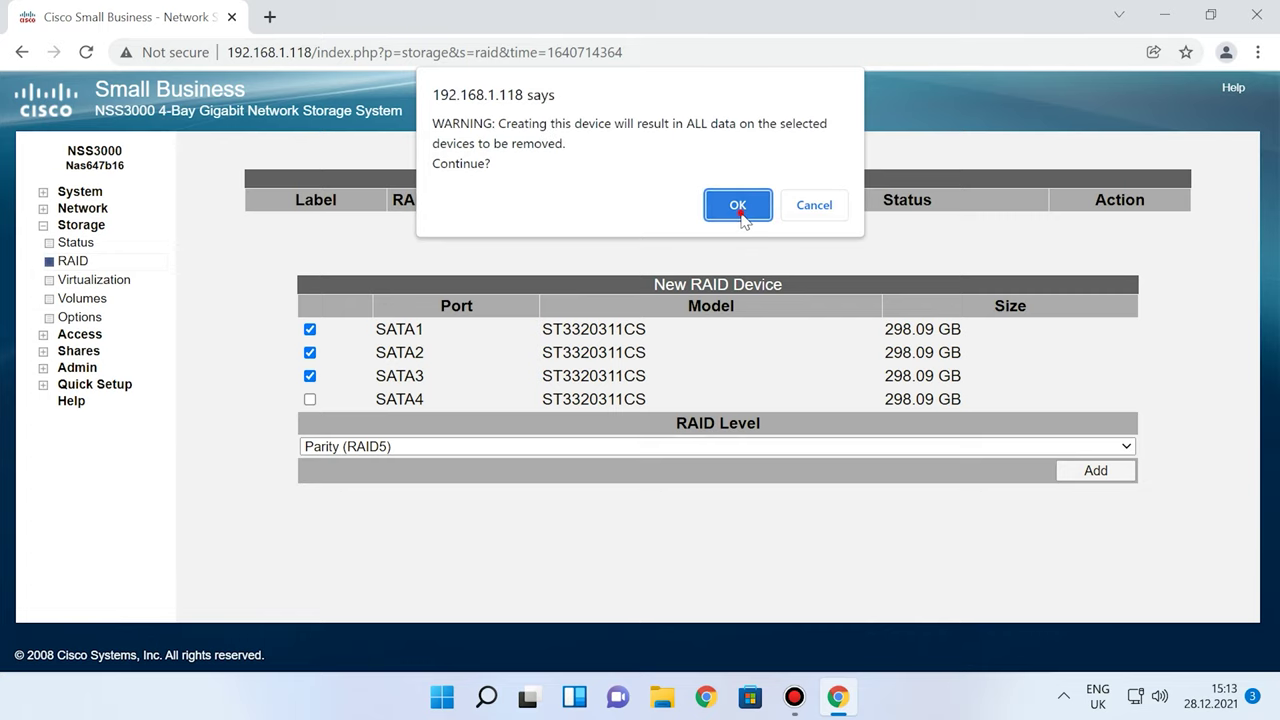
click(739, 210)
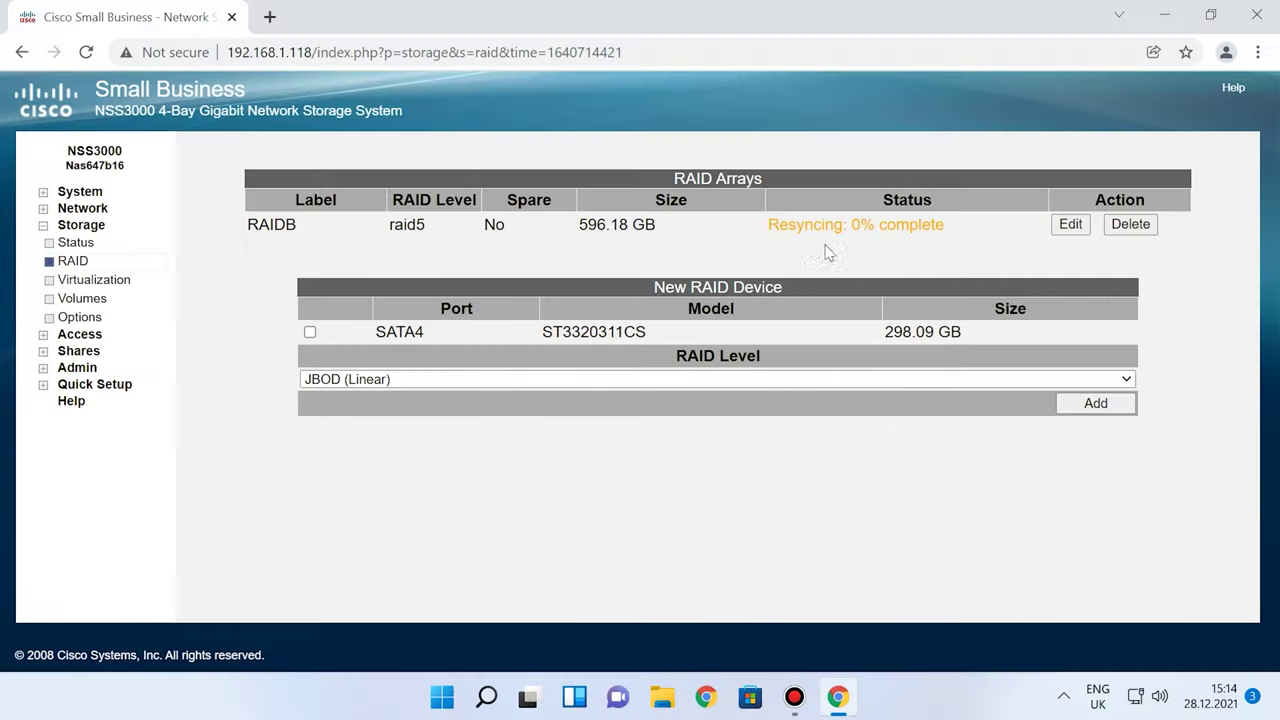
Start a new volume on RAIDB named CDR5 with size 596.15 GB.
click(80, 305)
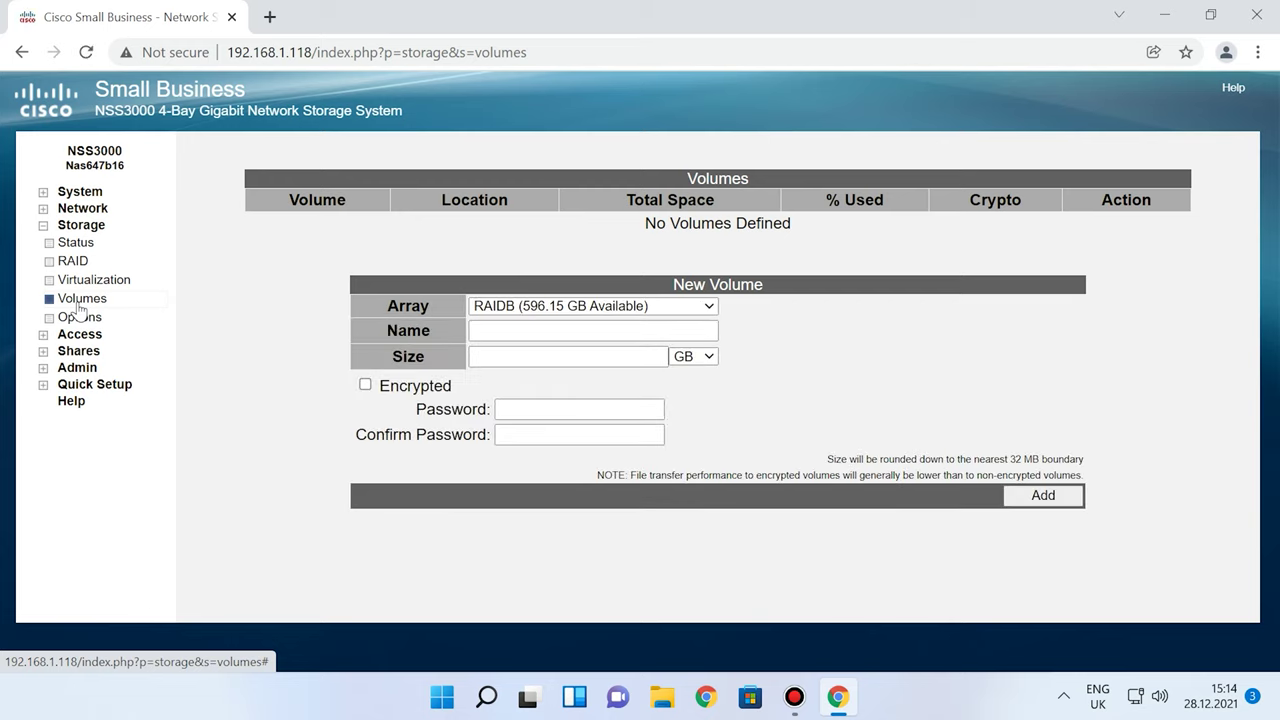
click(602, 307)
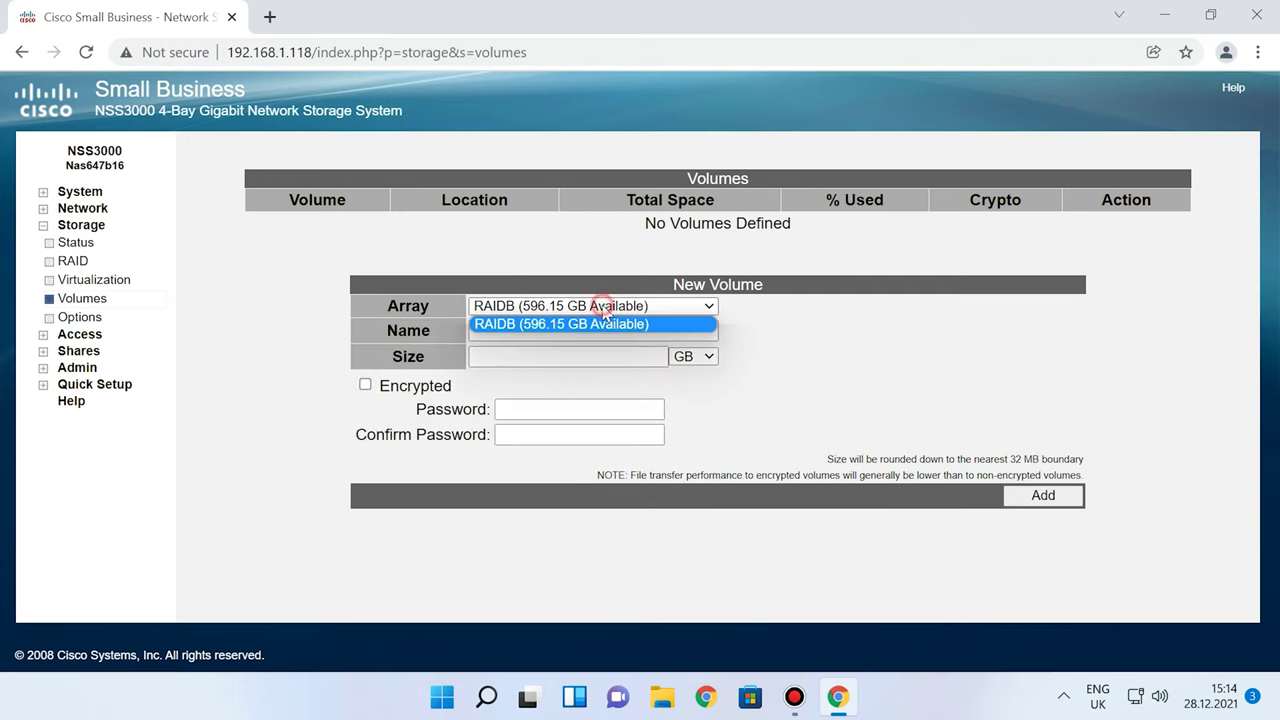
click(588, 322)
click(526, 332)
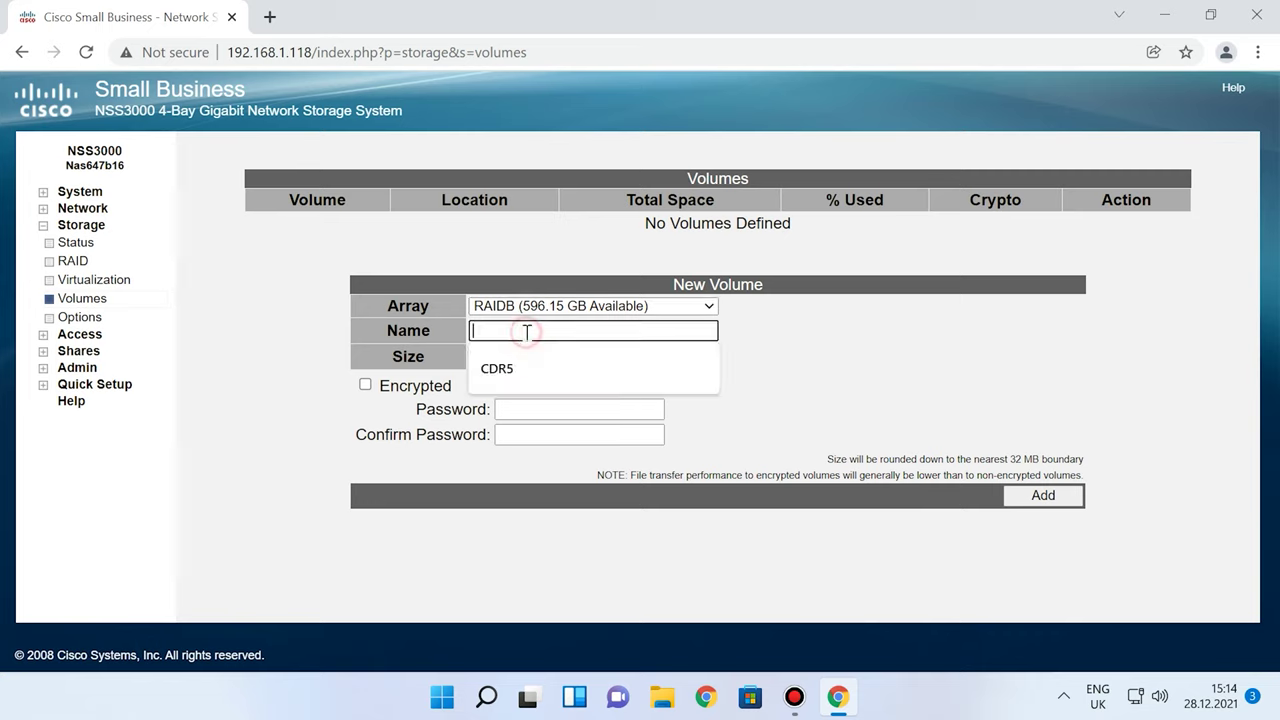
click(509, 366)
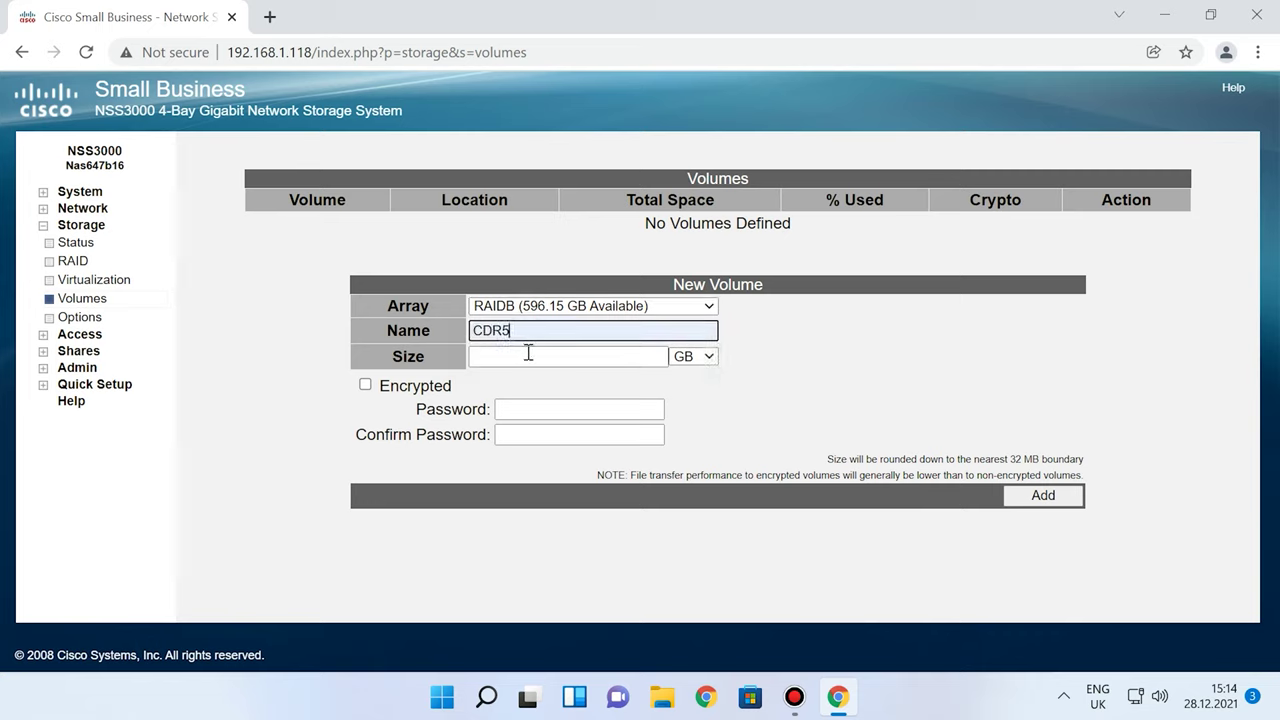
click(528, 353)
text(596.15)
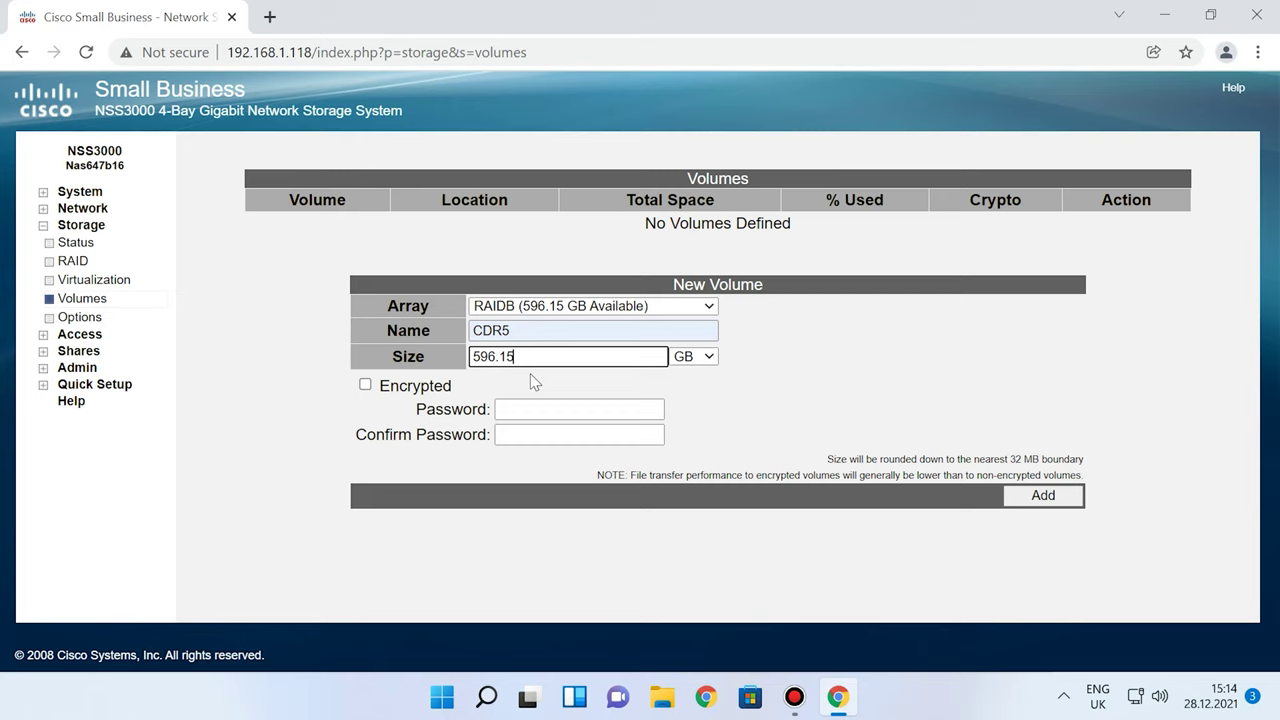
Leave the CDR5 volume unencrypted and create it.
click(366, 387)
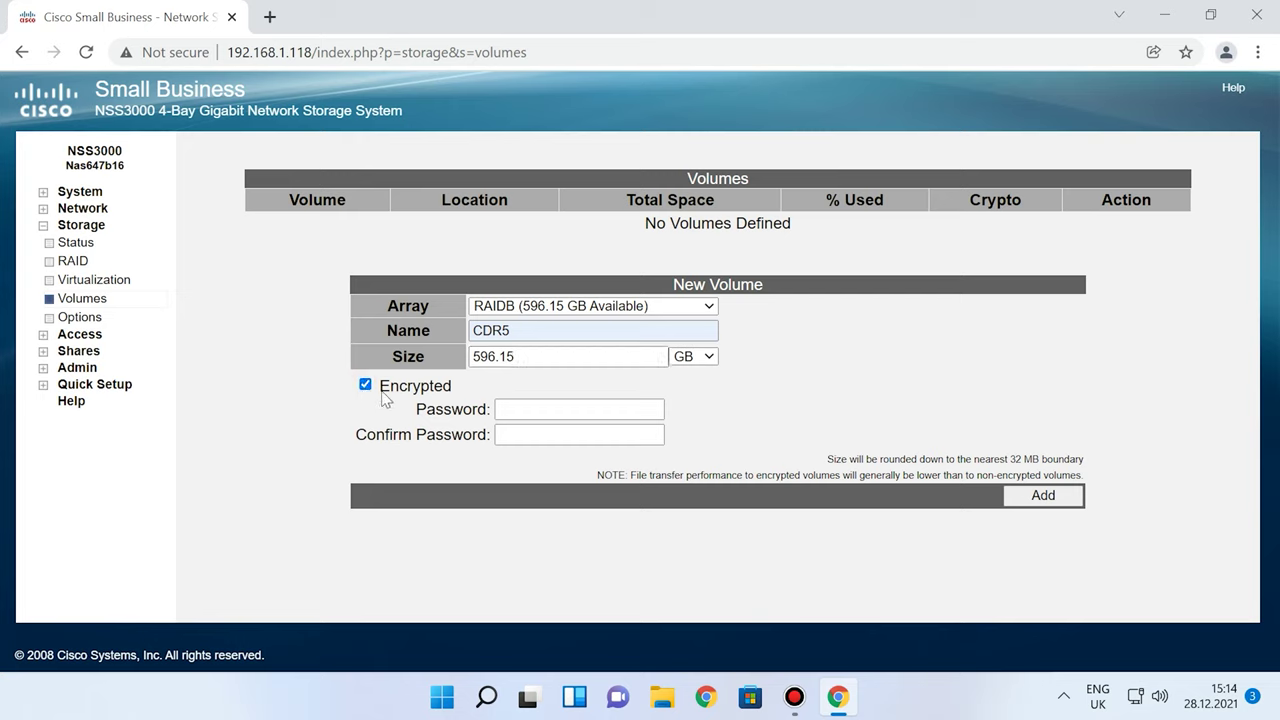
click(366, 385)
click(508, 410)
click(530, 433)
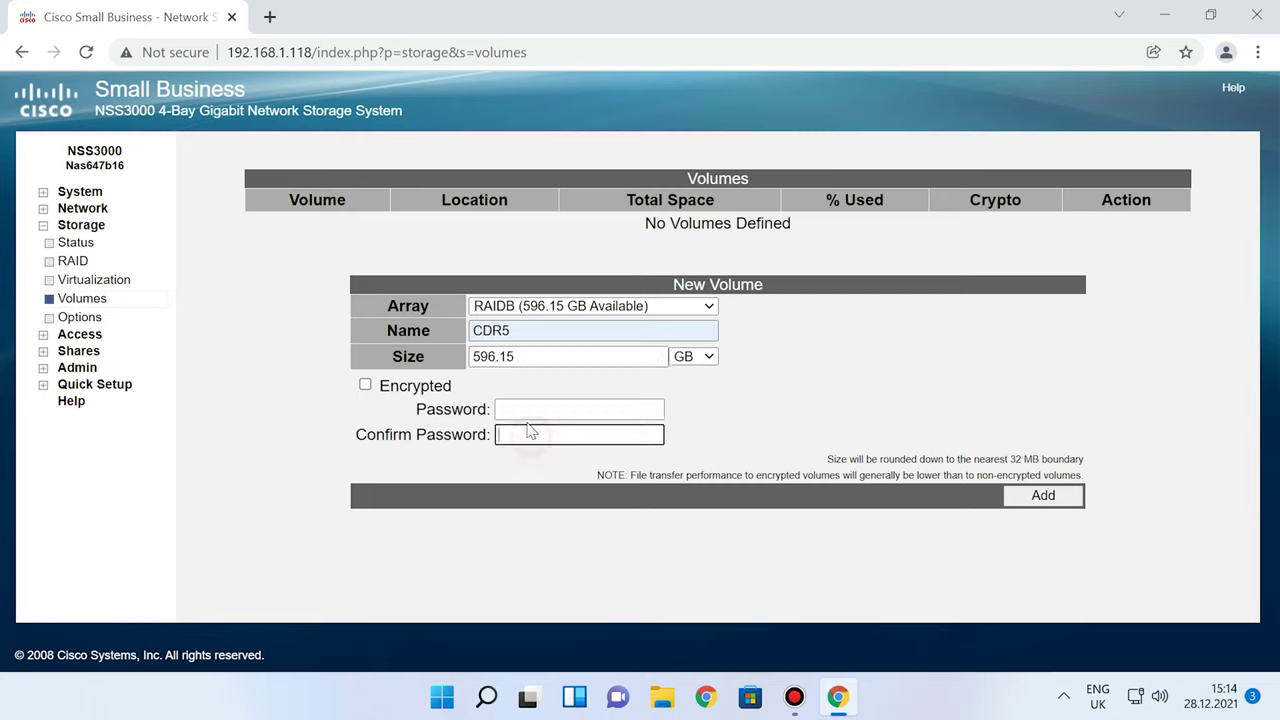
click(541, 410)
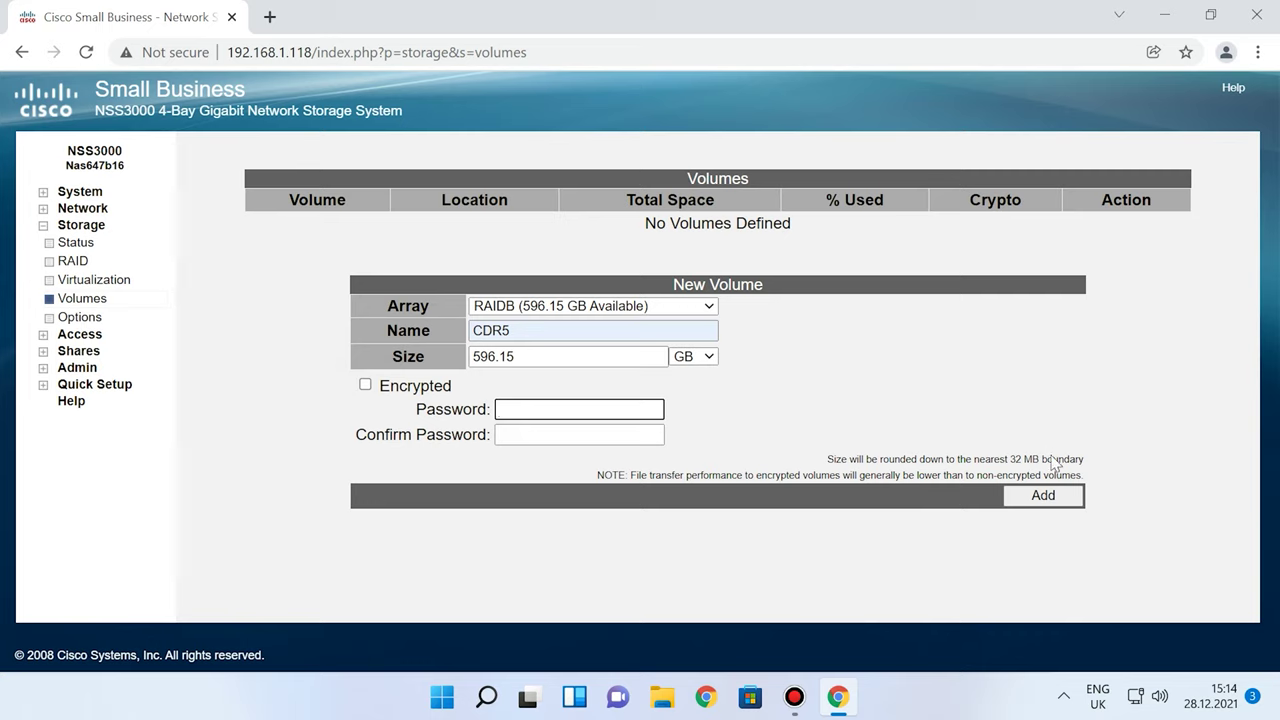
click(1043, 496)
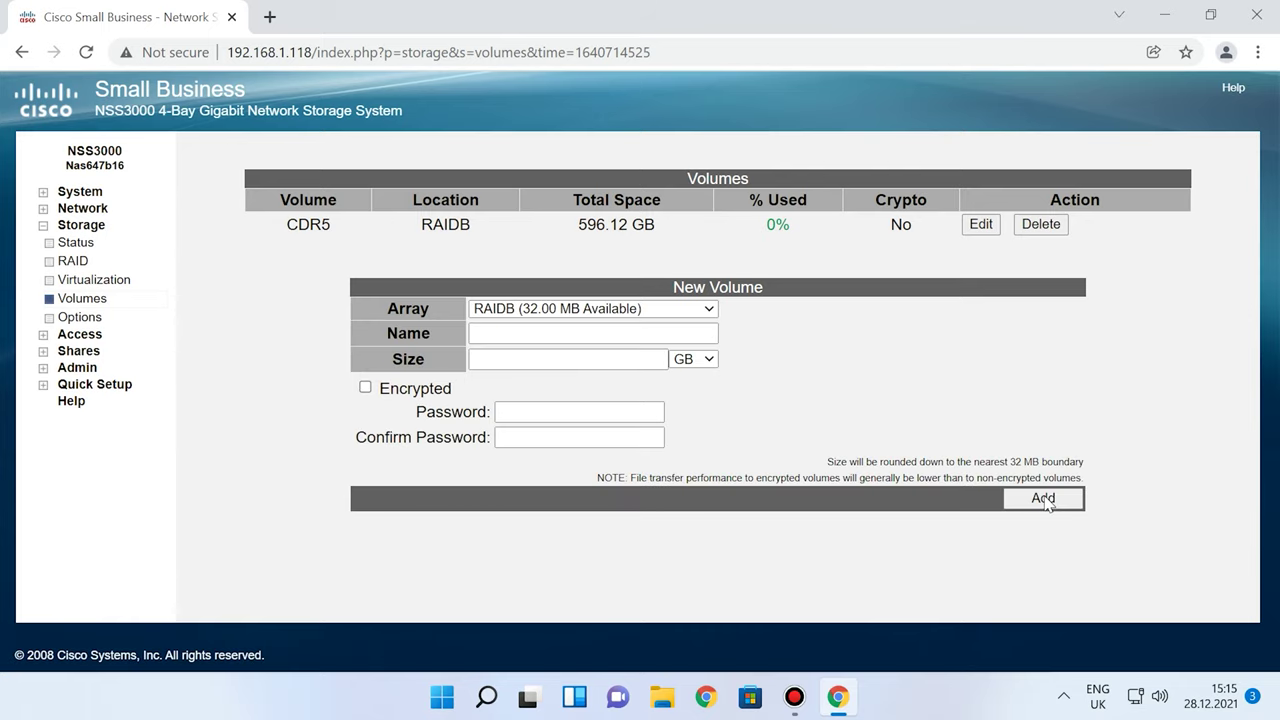
click(1043, 498)
click(77, 354)
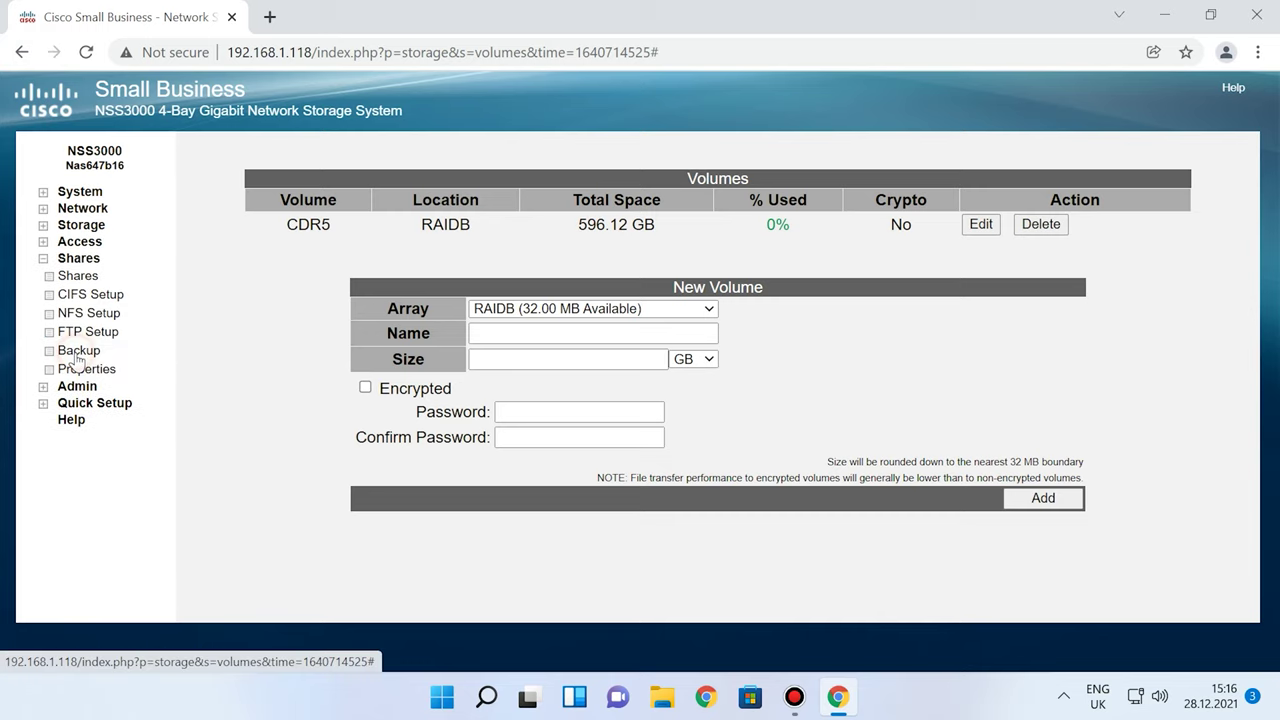
Start a new file share named cisco located on RAIDB - CDR5.
click(77, 279)
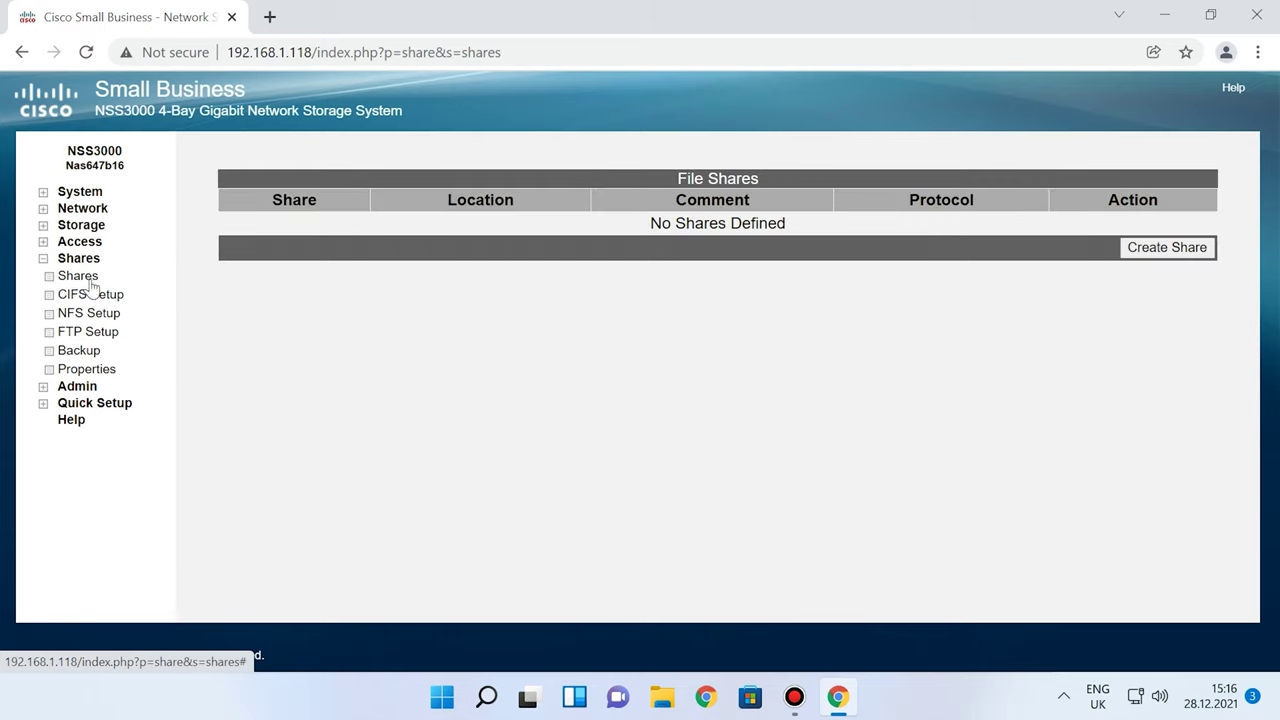
click(1167, 250)
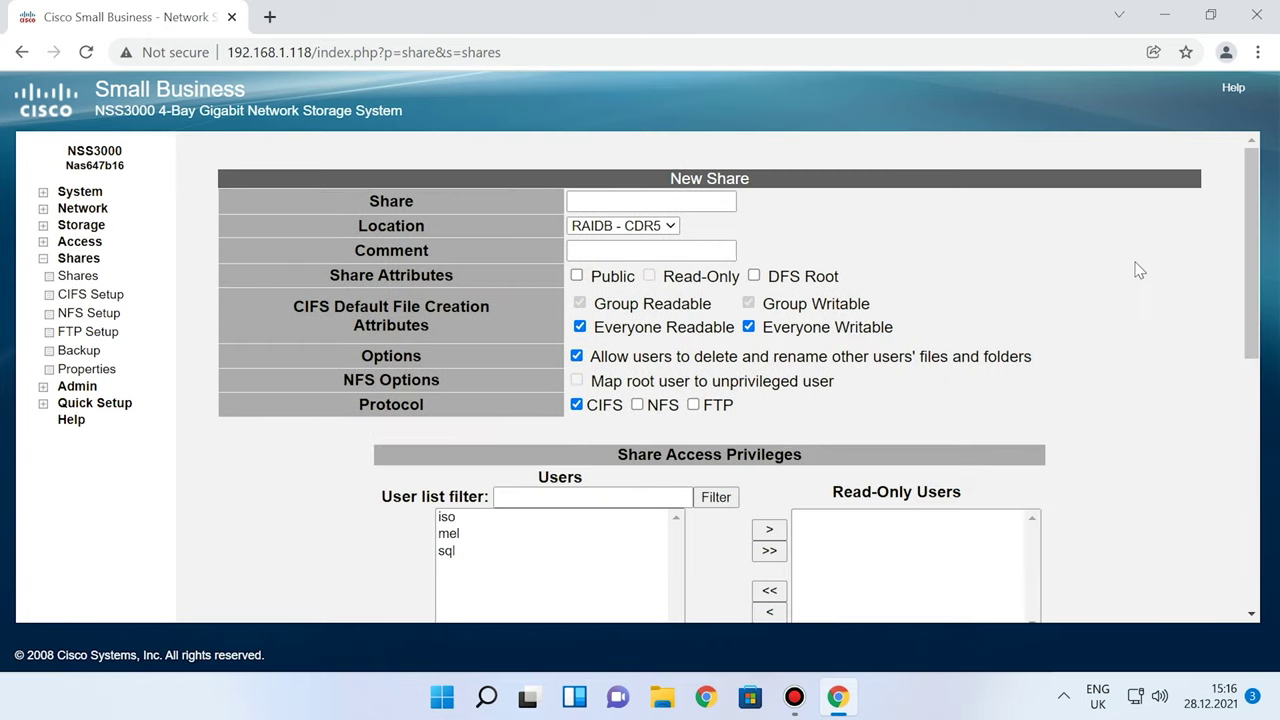
click(600, 204)
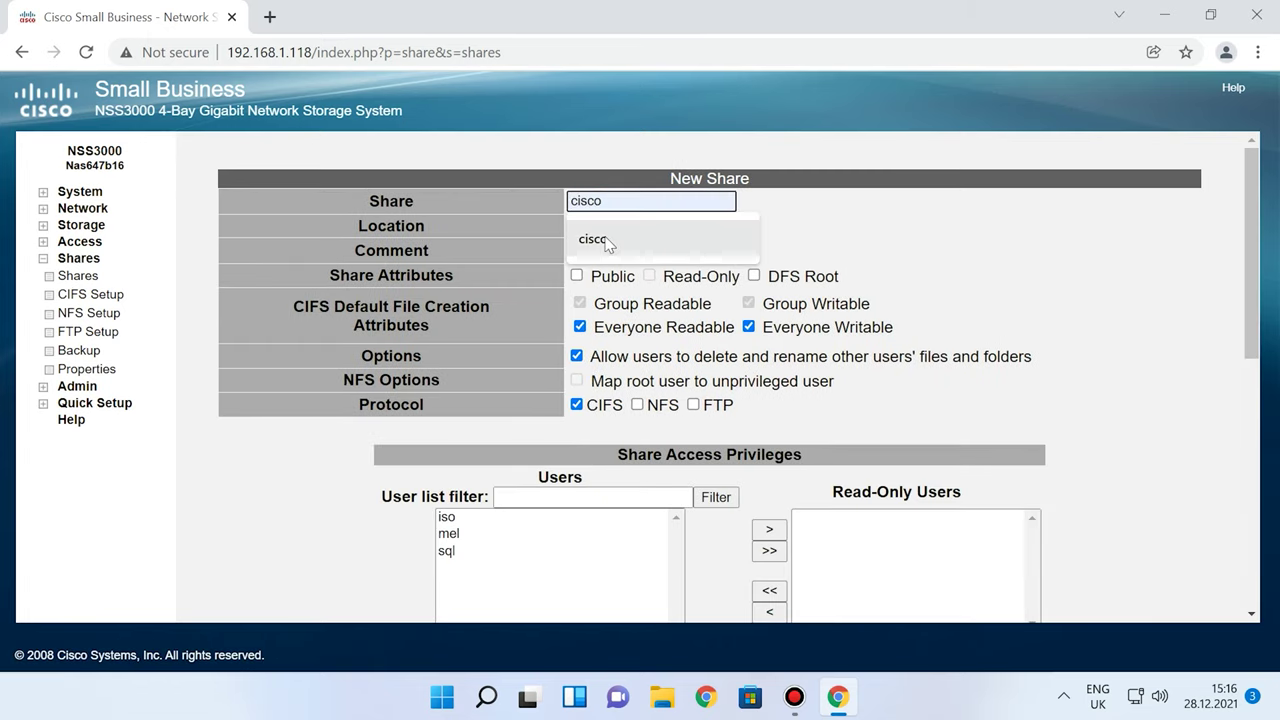
click(608, 238)
click(640, 228)
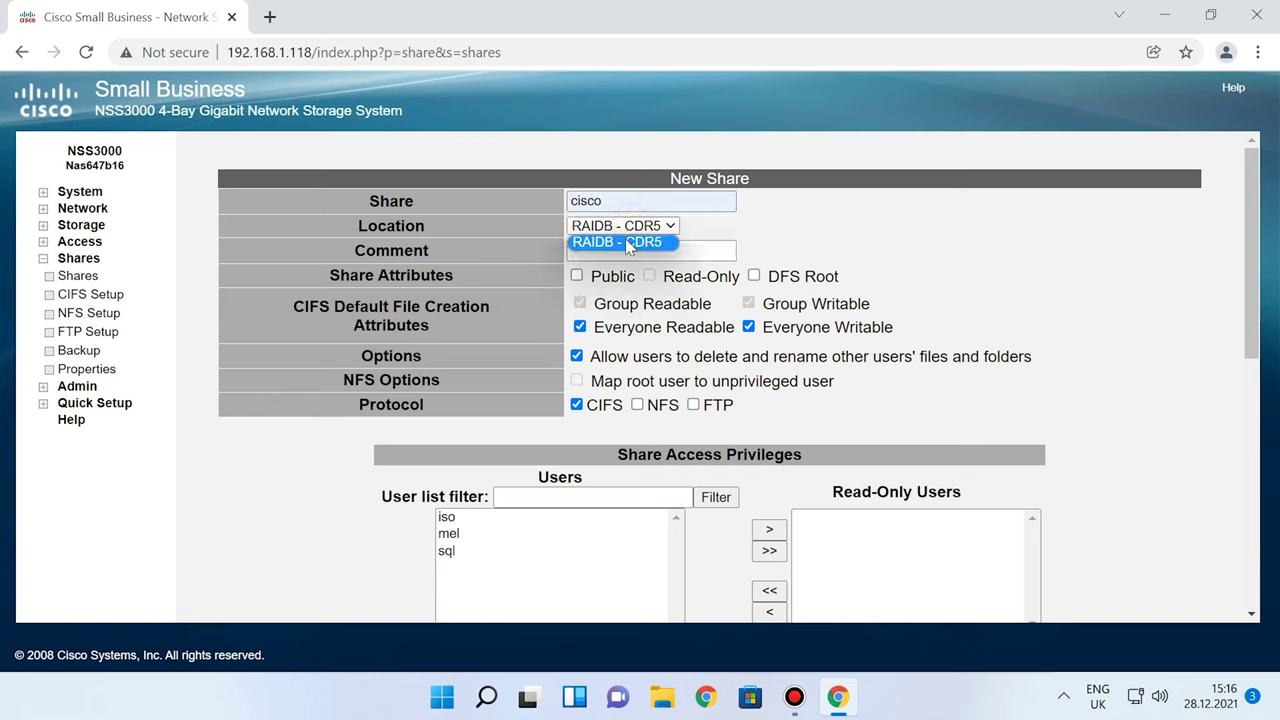
click(622, 243)
Make the share public with NFS and FTP enabled and all users read-write.
click(578, 276)
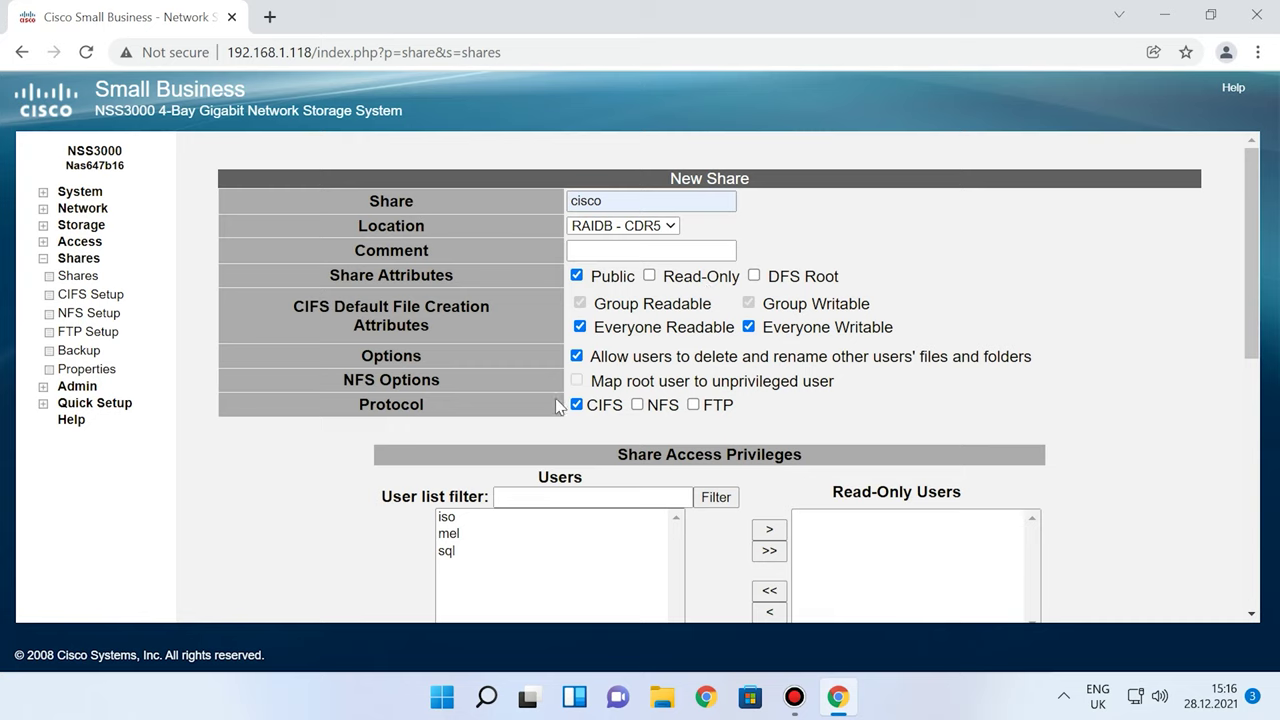
click(638, 405)
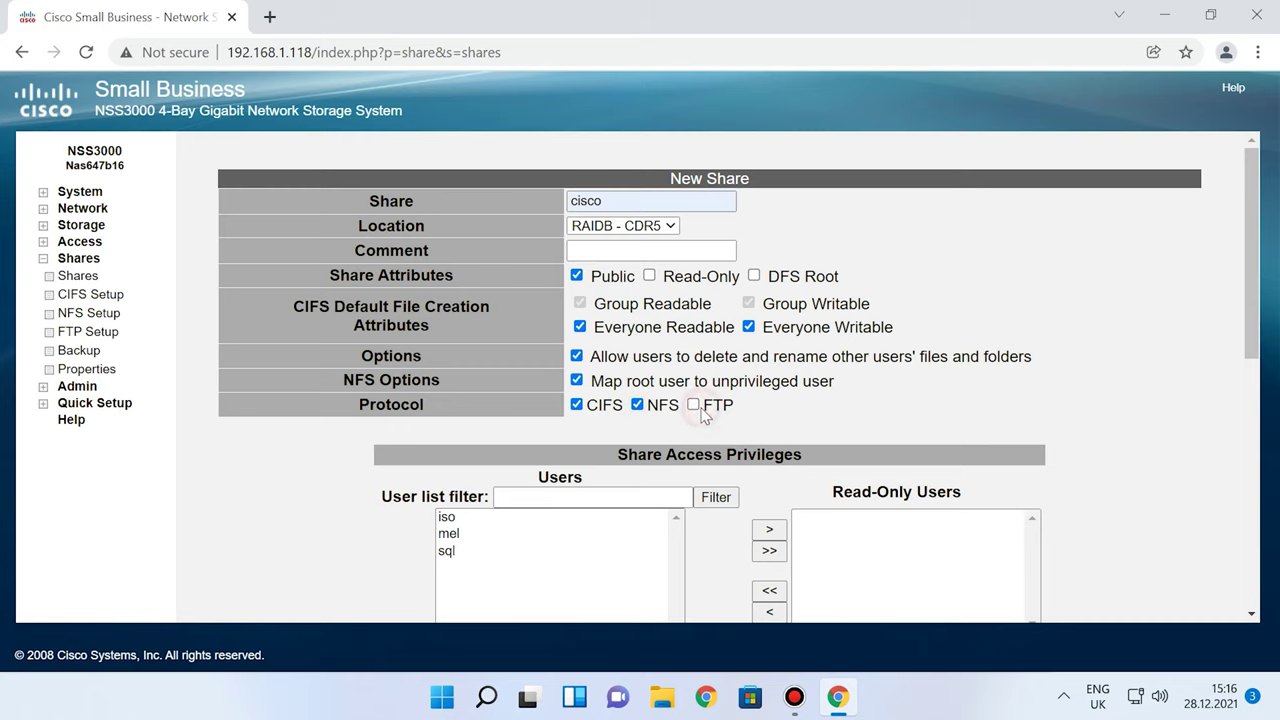
click(694, 405)
scroll(745, 425, down, 5)
scroll(749, 442, up, 3)
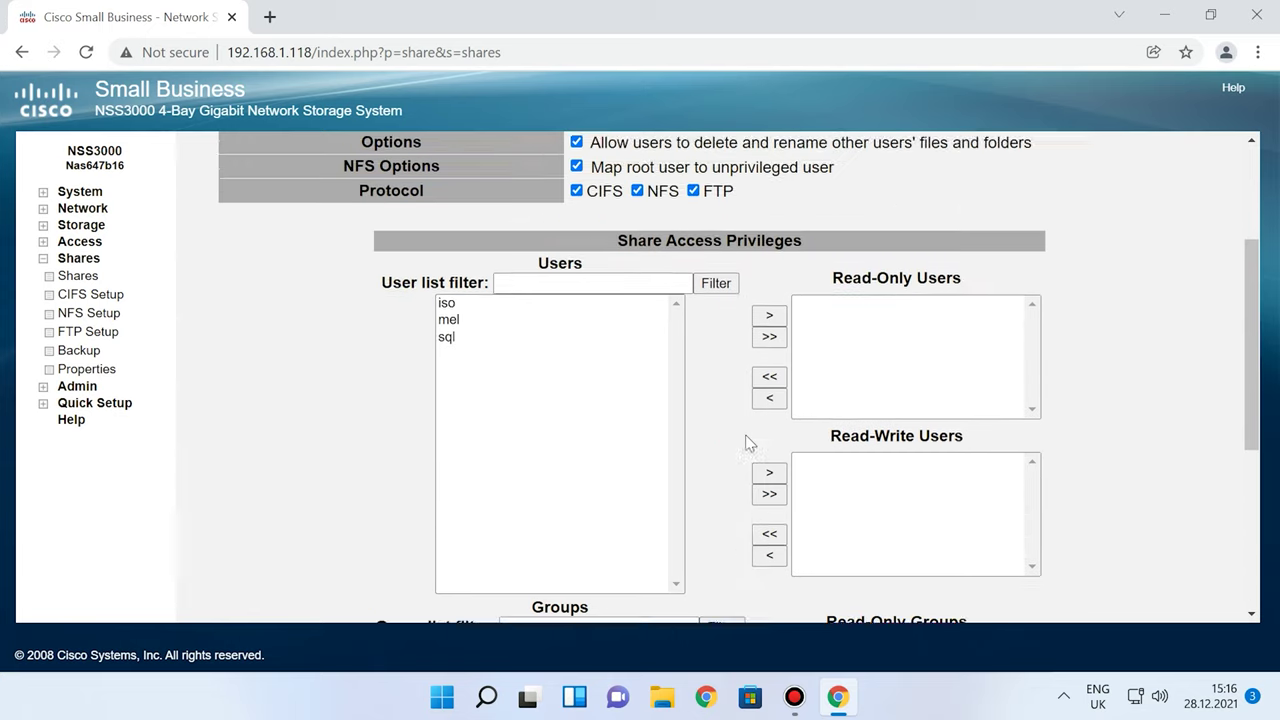
scroll(745, 443, up, 1)
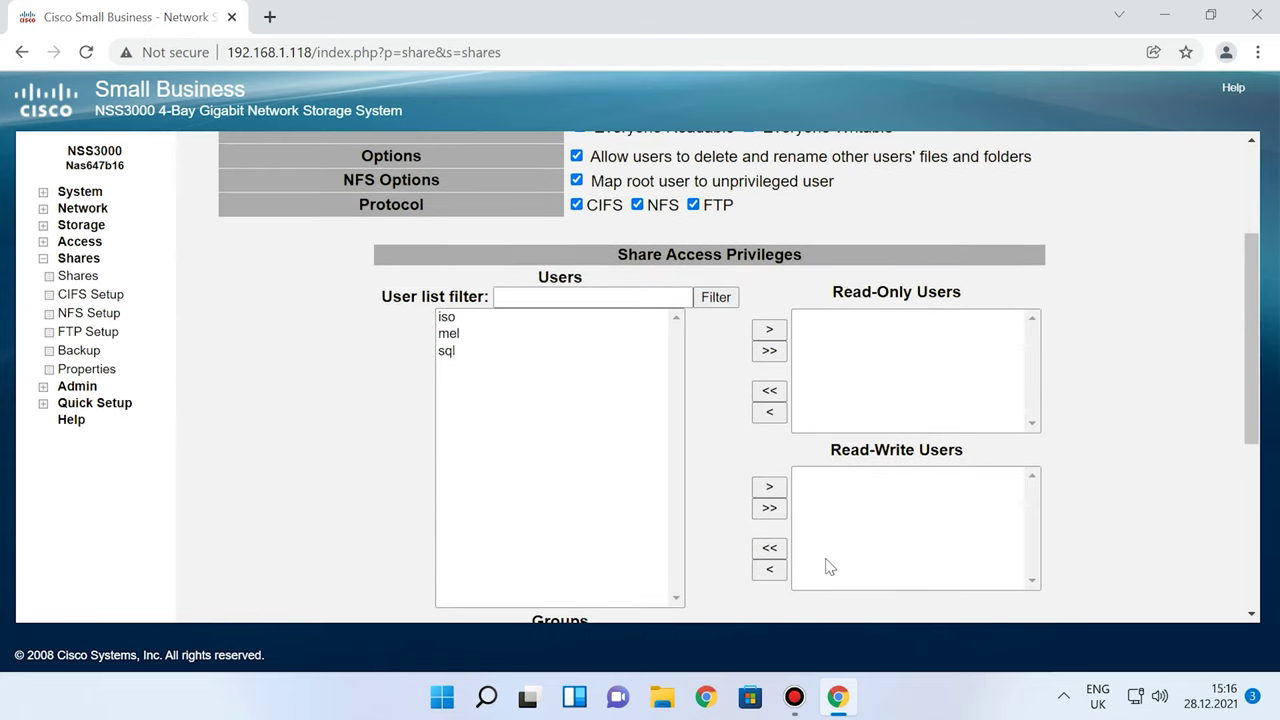
click(769, 508)
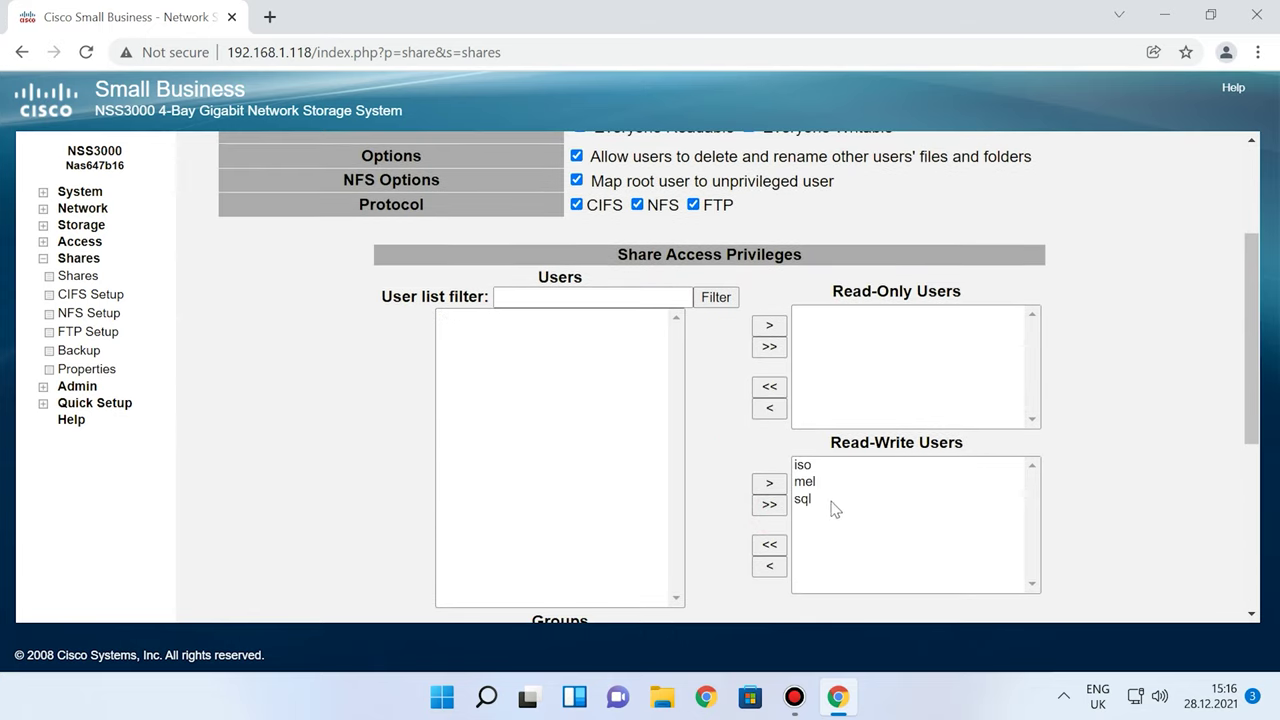
Confirm the New Share form to save the cisco share.
scroll(832, 509, down, 4)
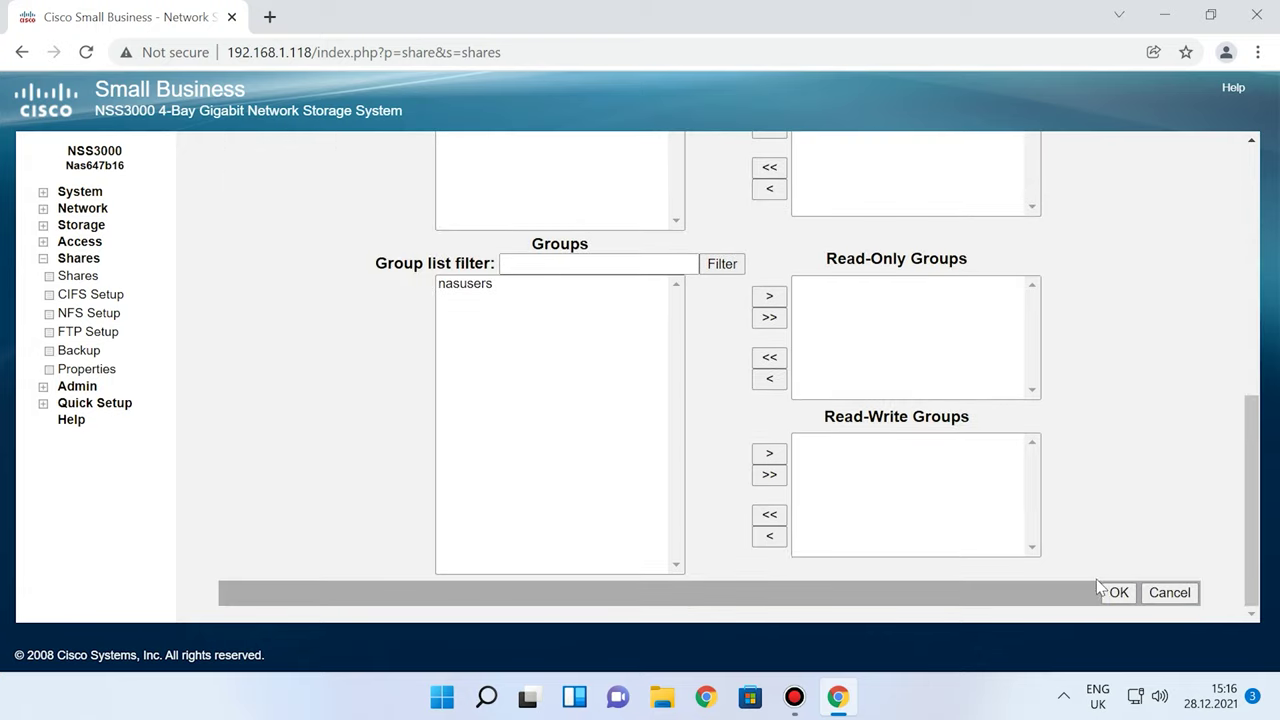
click(1119, 594)
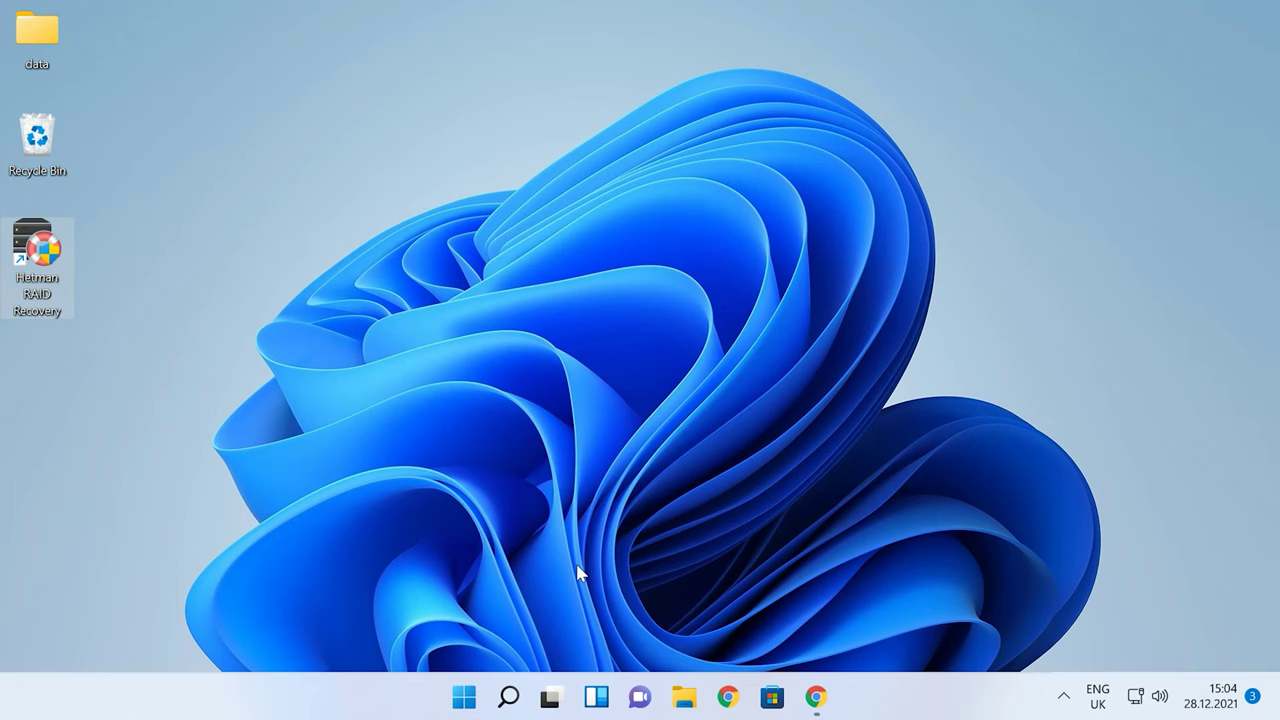
Open Disk Management full-screen and check that Disks 1 and 2 are 298 GB unallocated.
right_click(466, 696)
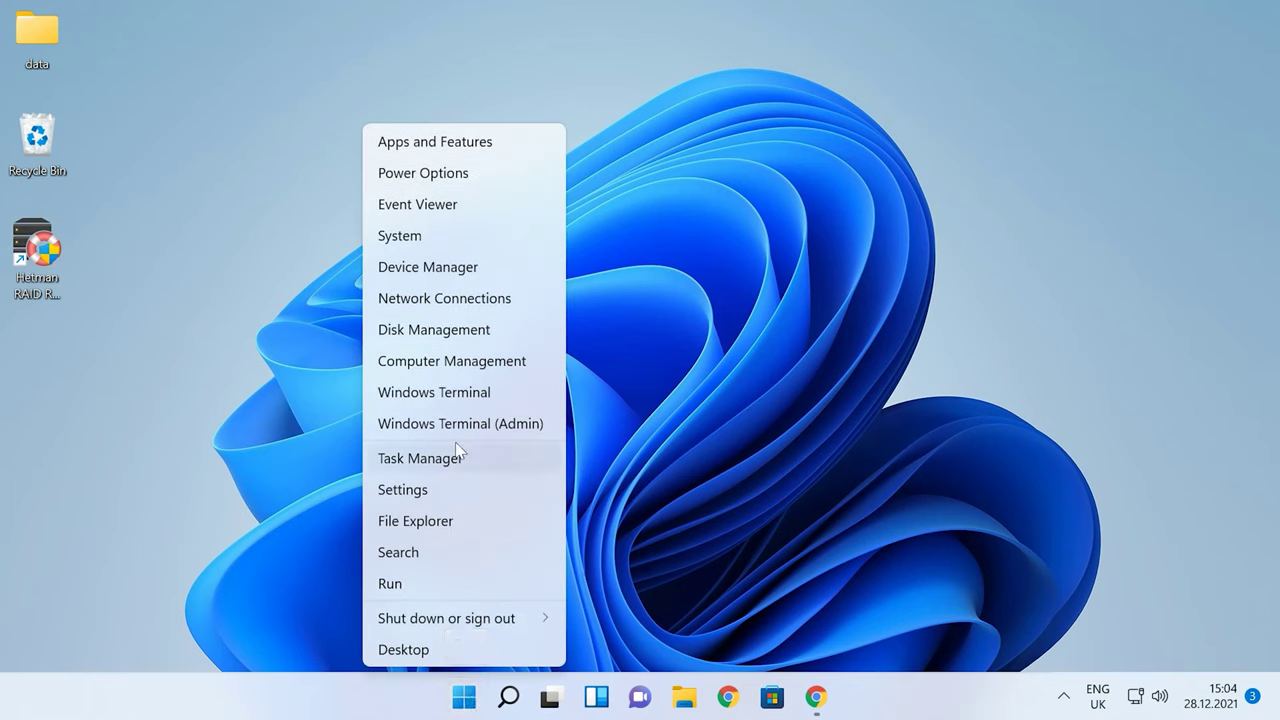
click(464, 336)
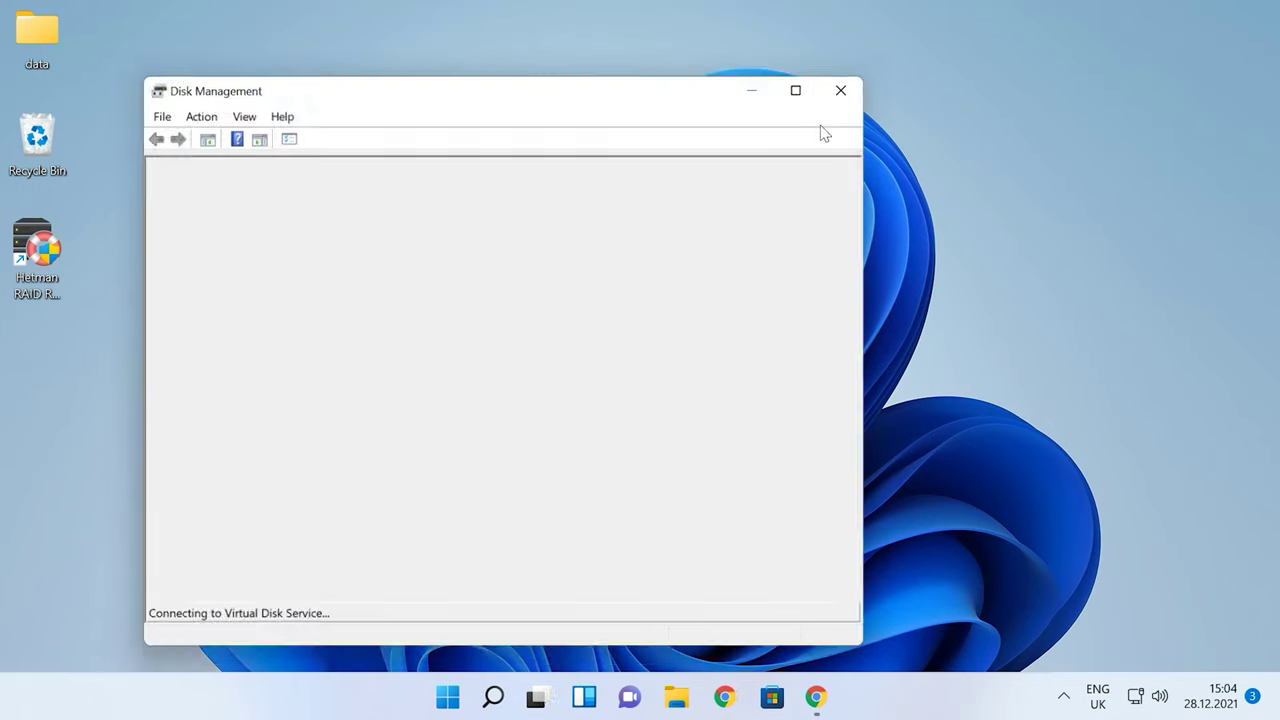
click(817, 82)
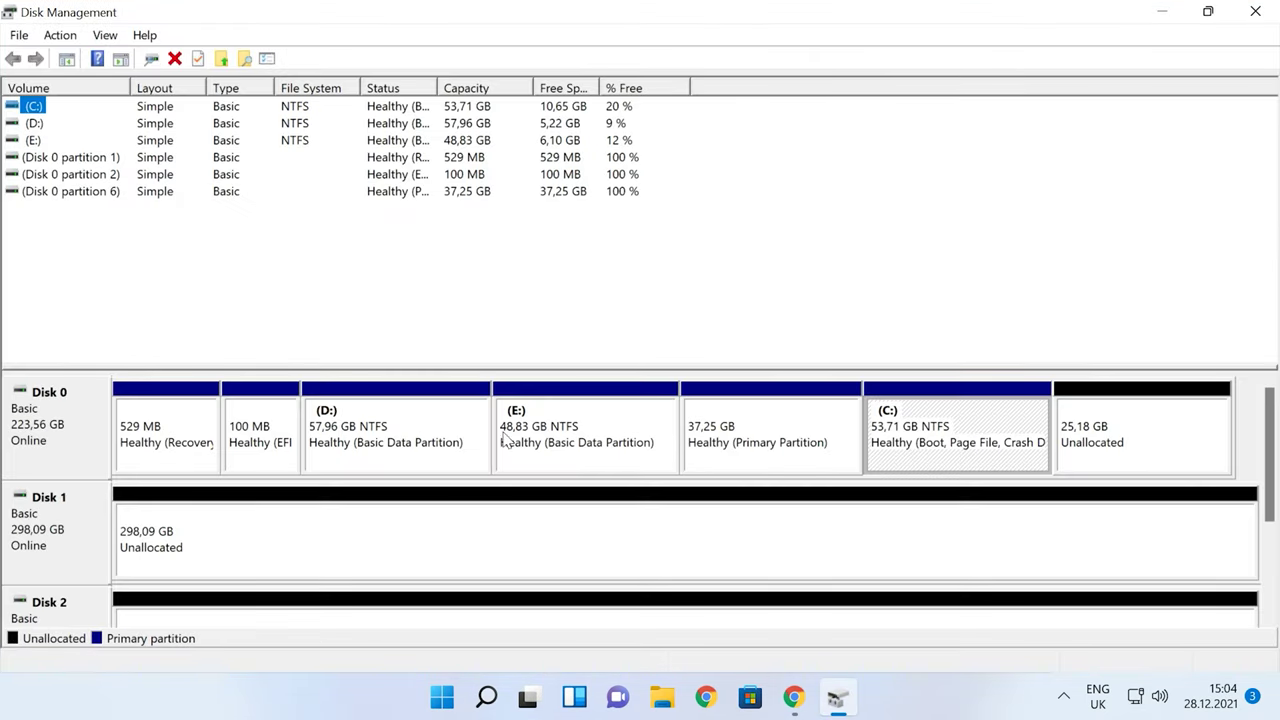
click(70, 547)
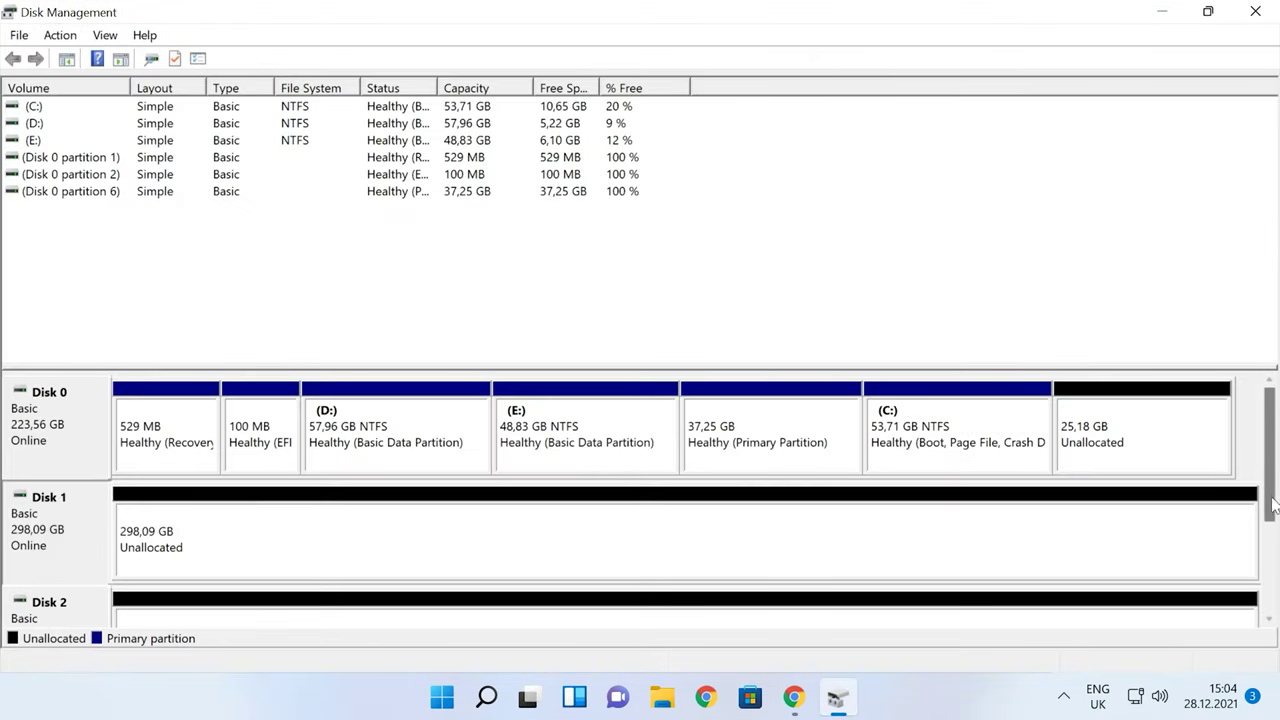
click(1272, 593)
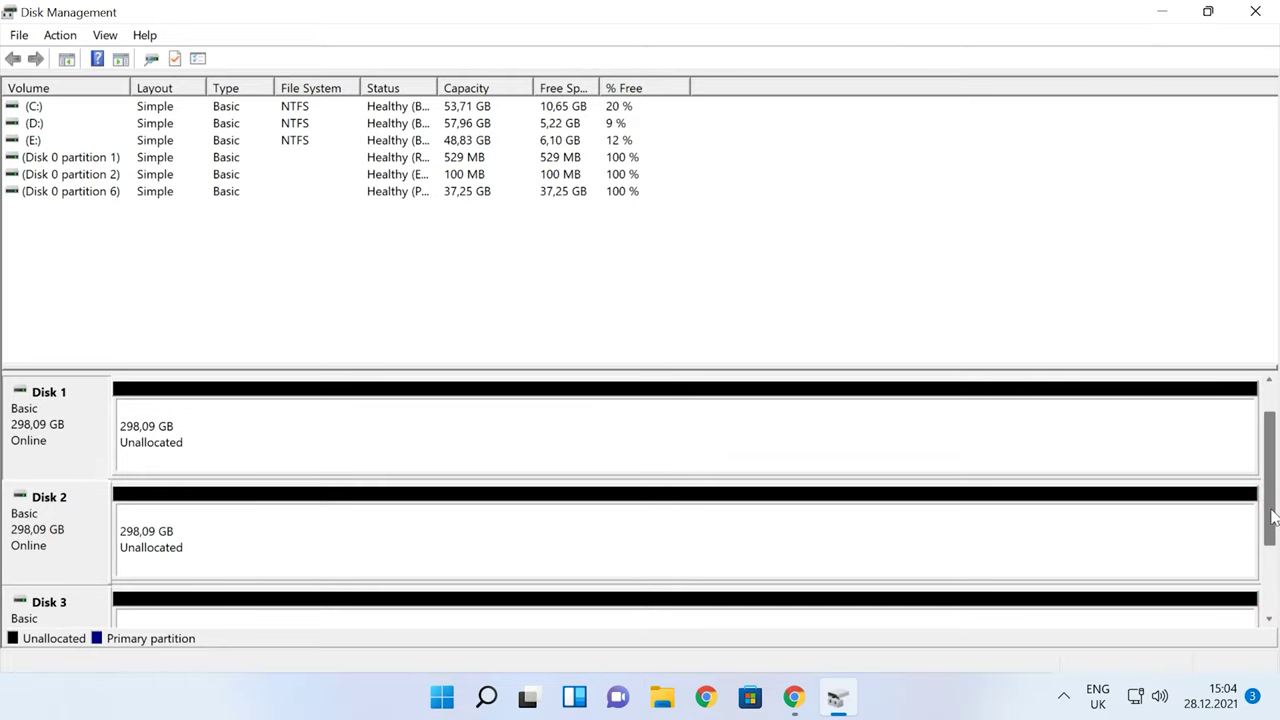
drag(1272, 597, 1272, 482)
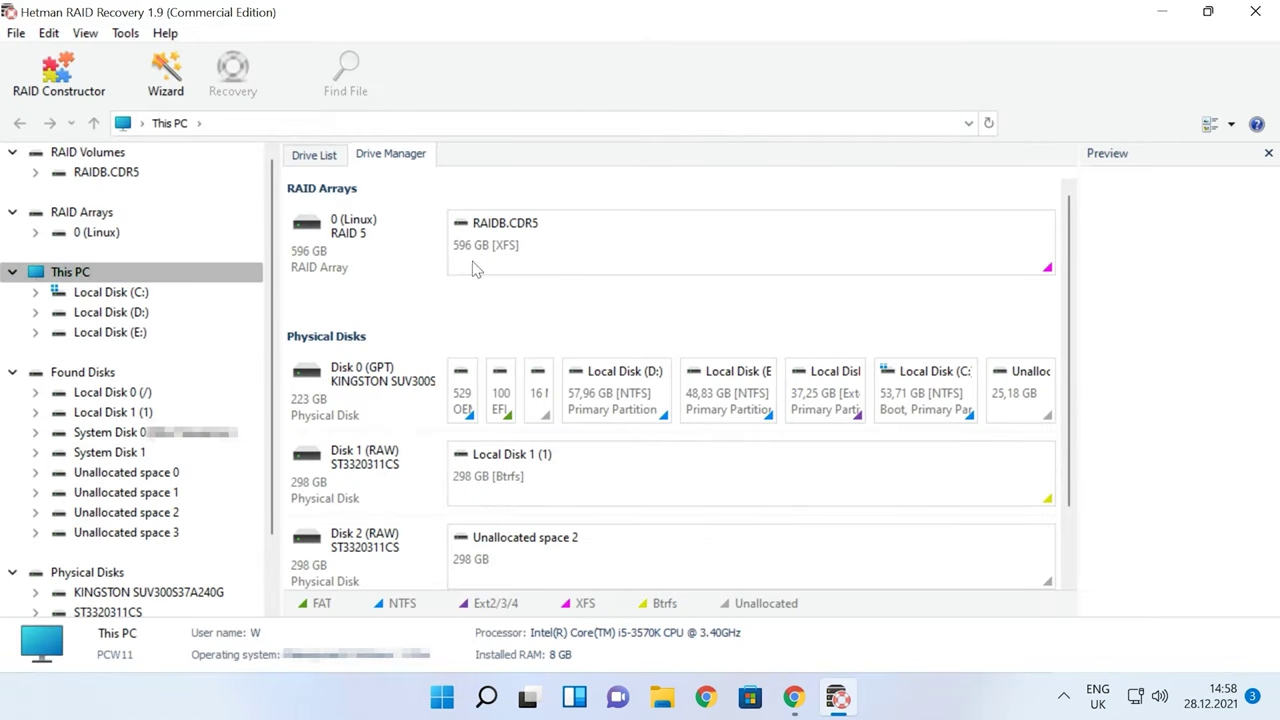
Open RAIDB.CDR5 from the RAID 5 array and run a Fast scan to completion.
click(404, 246)
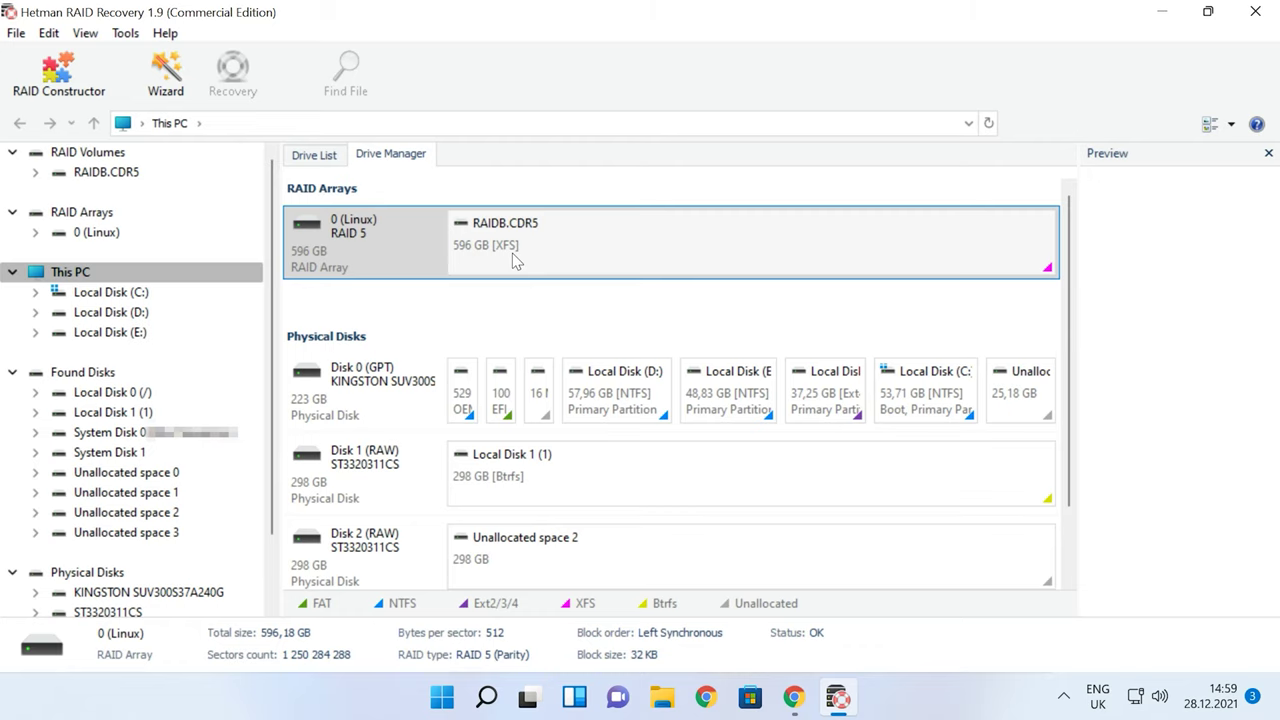
right_click(700, 254)
click(772, 263)
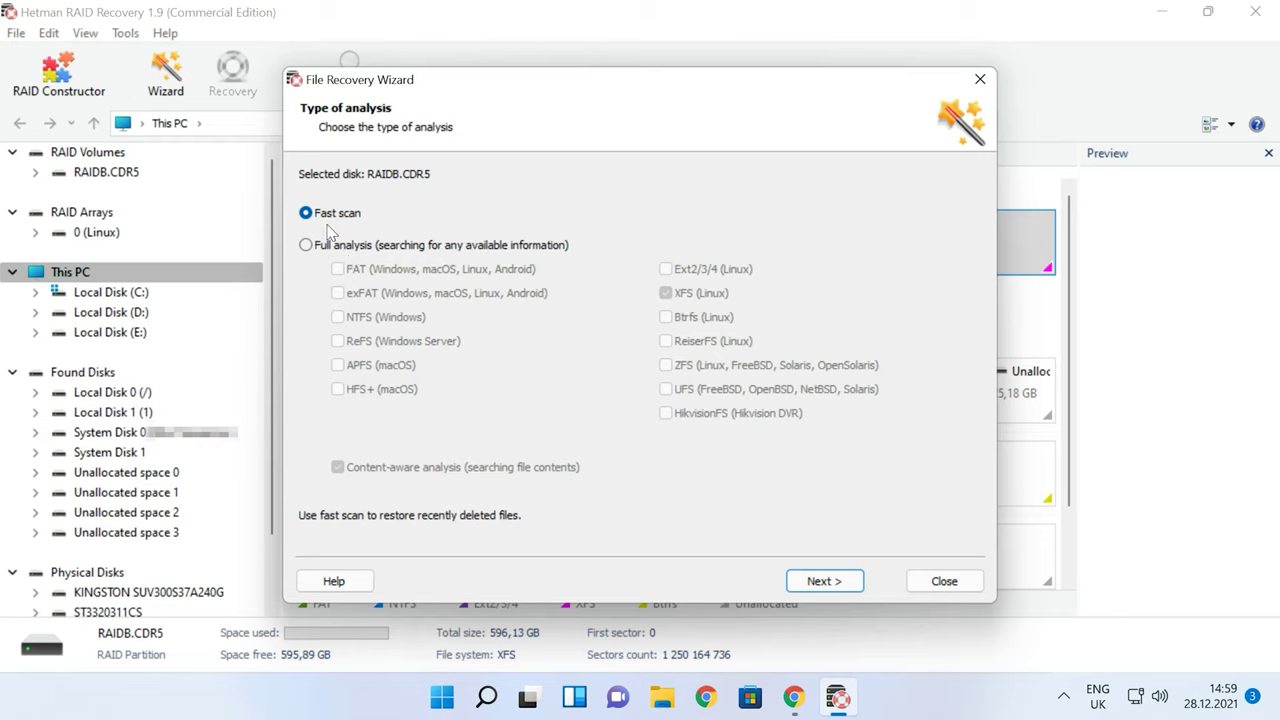
click(836, 583)
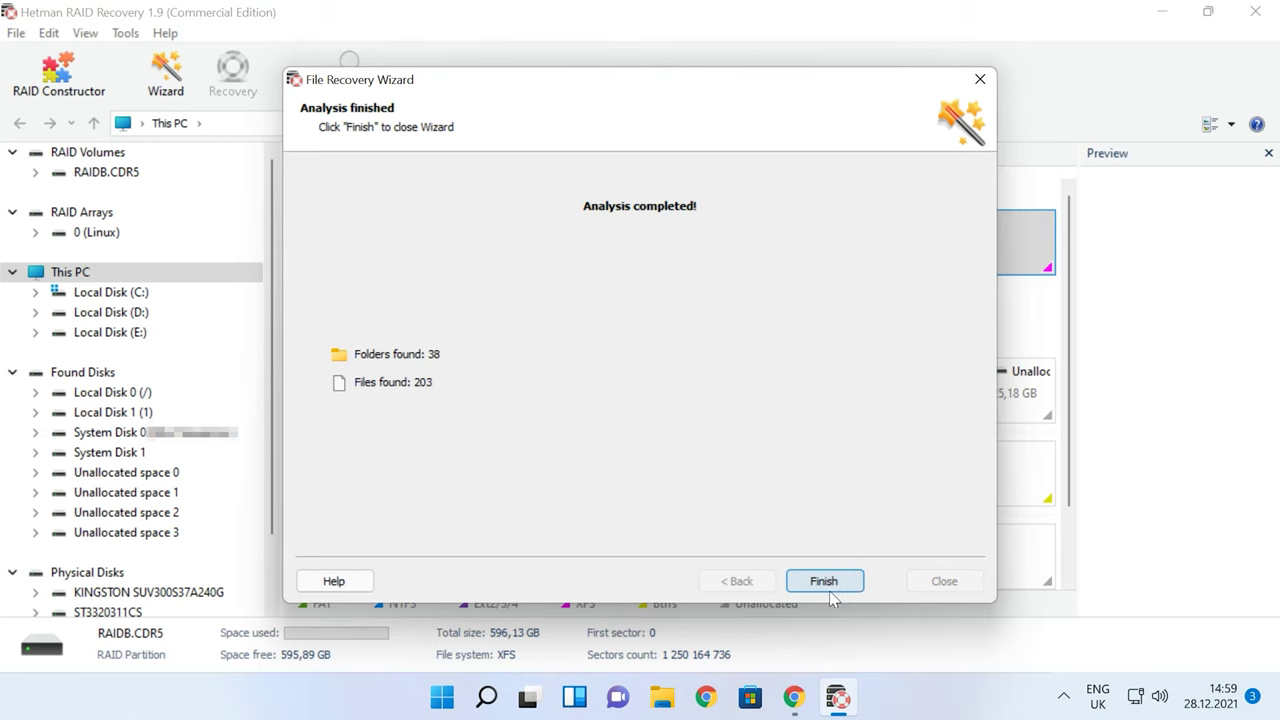
click(837, 590)
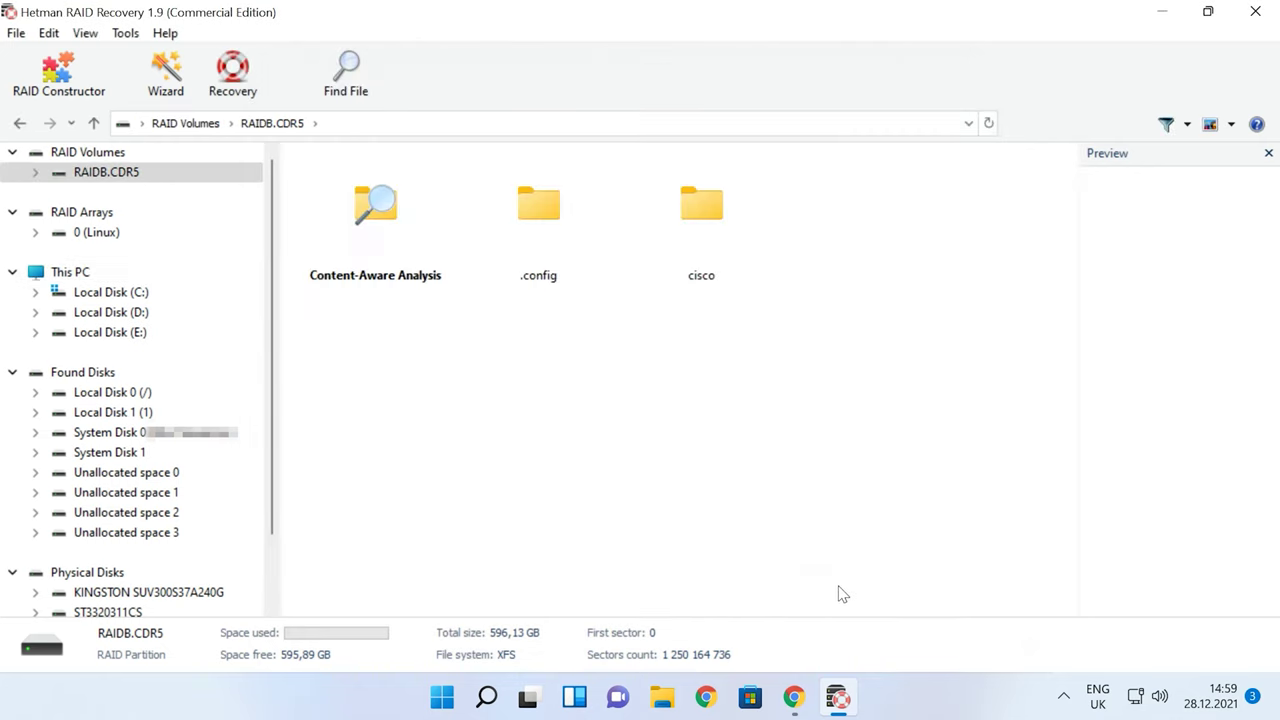
Open the cisco folder and search it for 027.jpg.
double_click(714, 238)
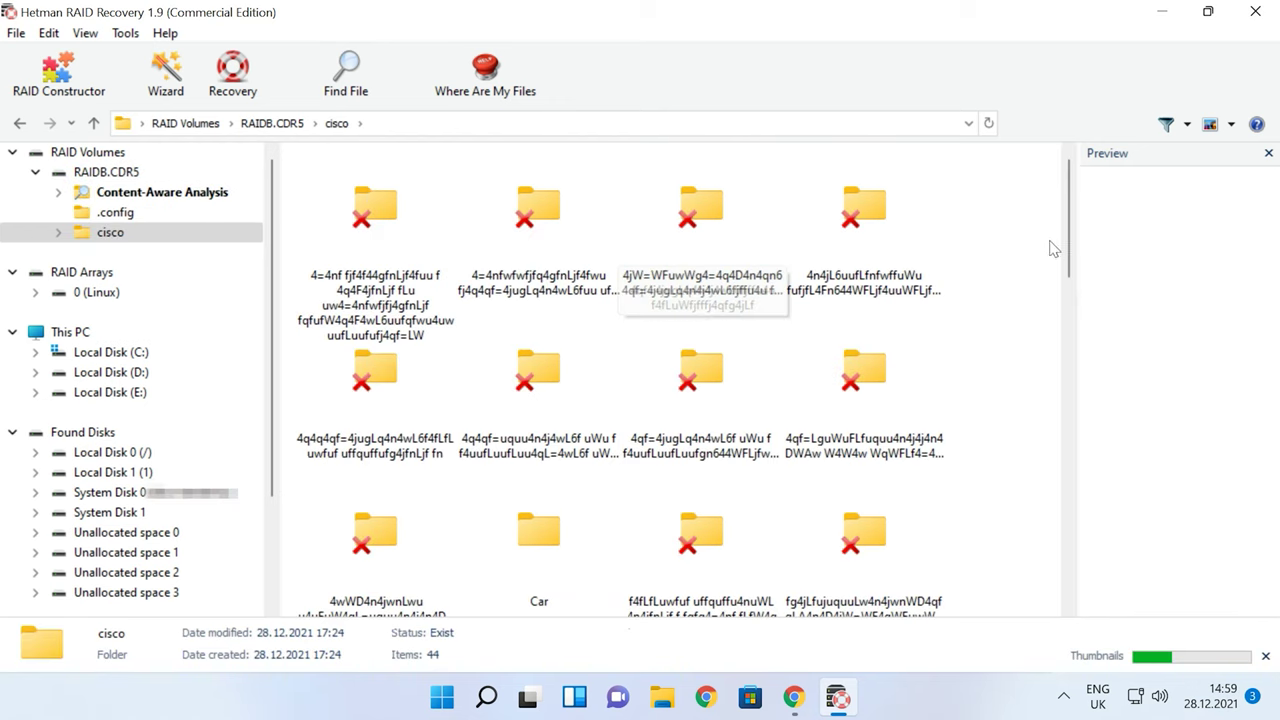
drag(1068, 234, 1078, 590)
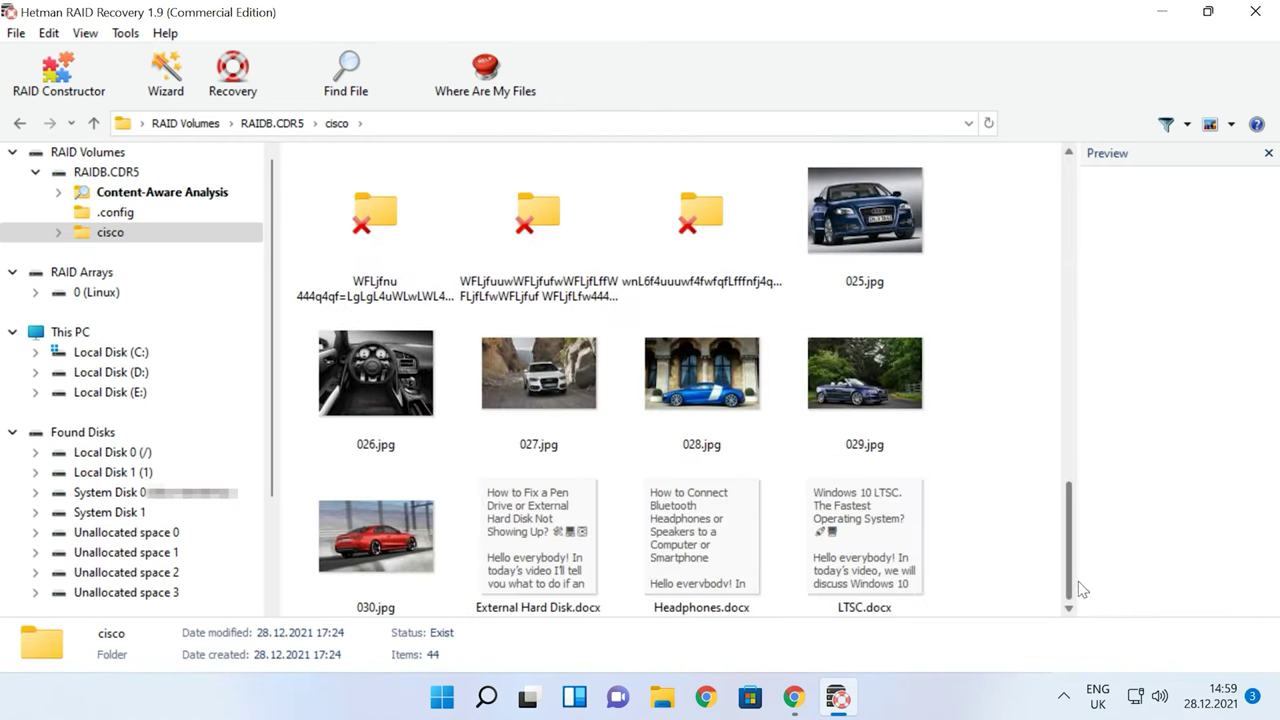
click(346, 88)
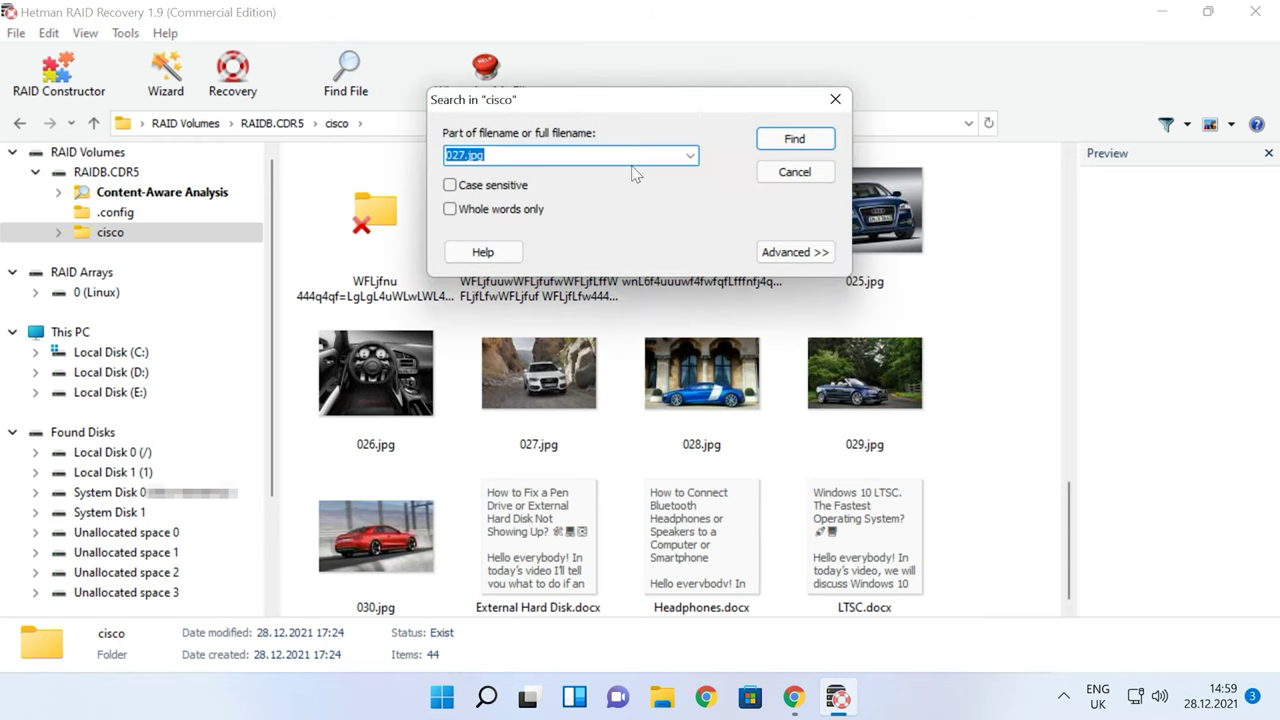
click(805, 148)
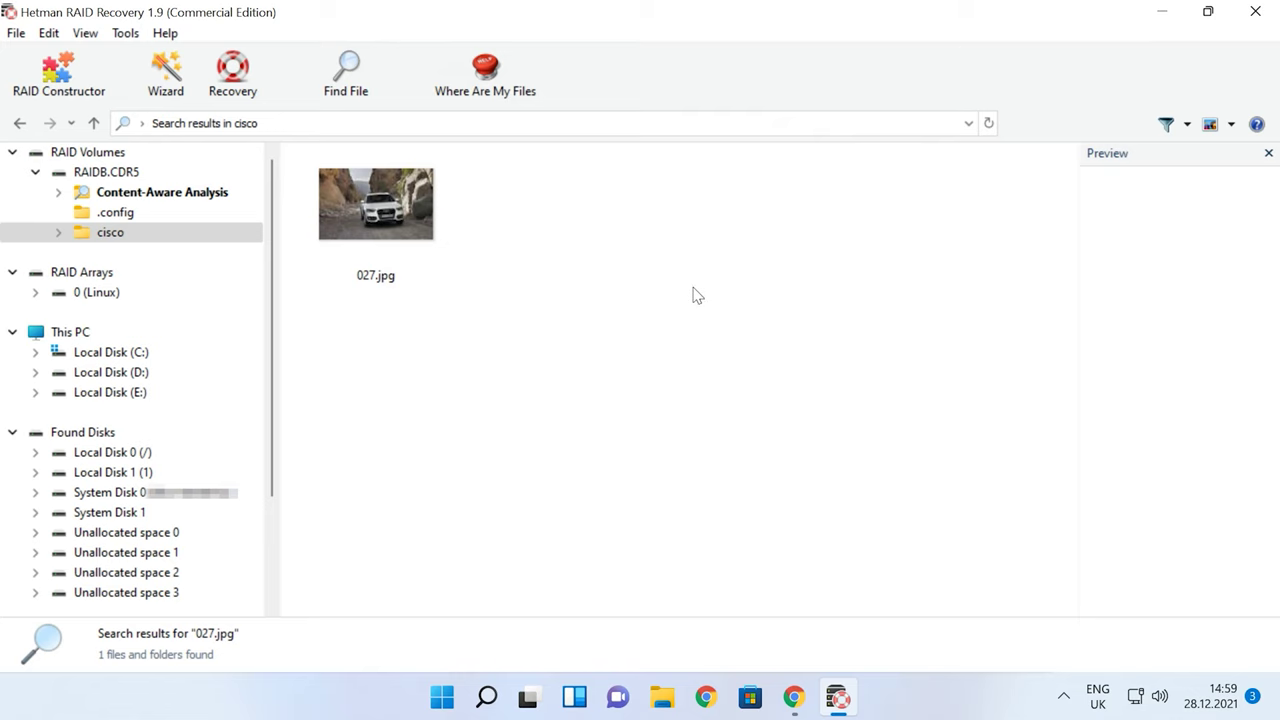
click(106, 172)
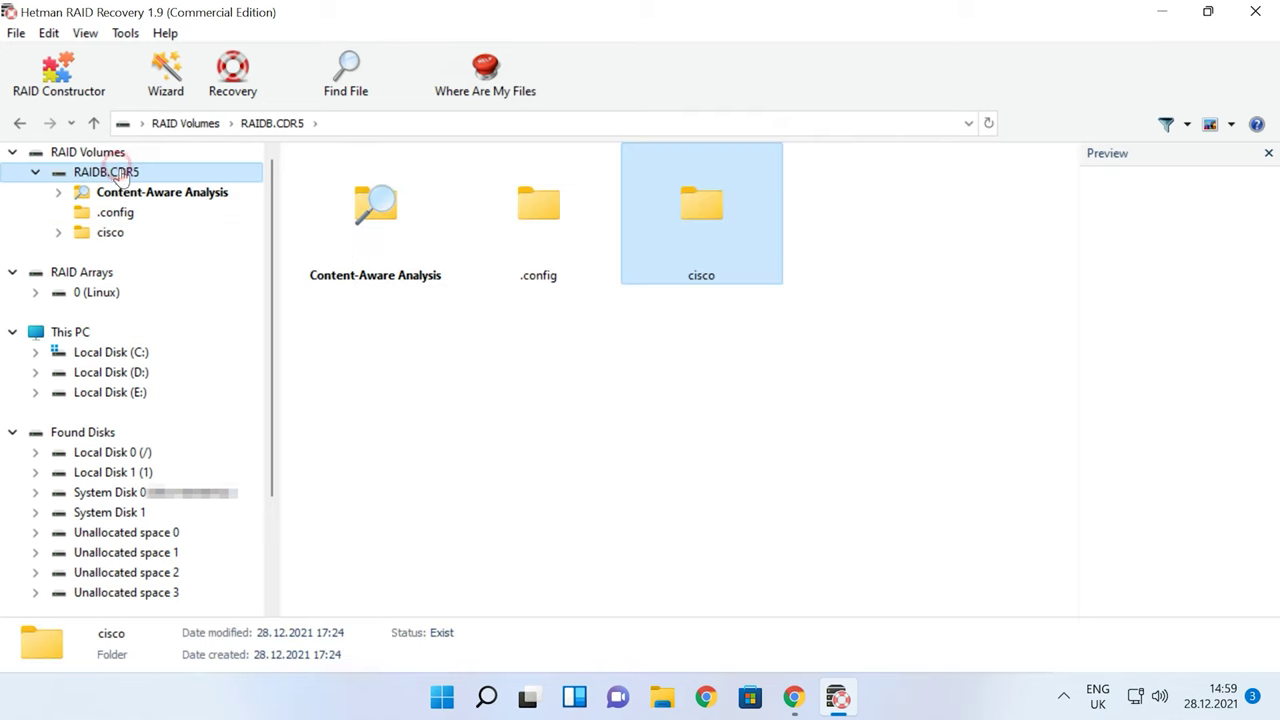
Preview 025.jpg and select the eight files from 026.jpg through LTSC.docx.
double_click(712, 248)
scroll(800, 475, down, 10)
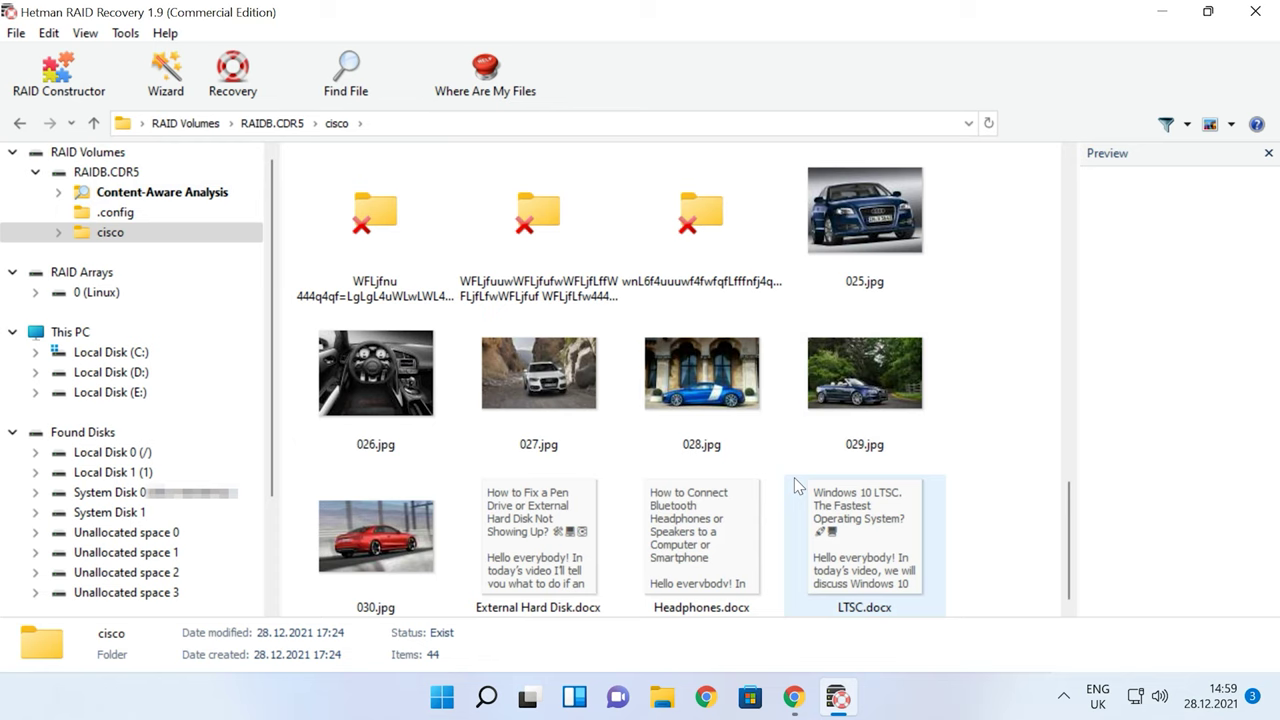
click(872, 252)
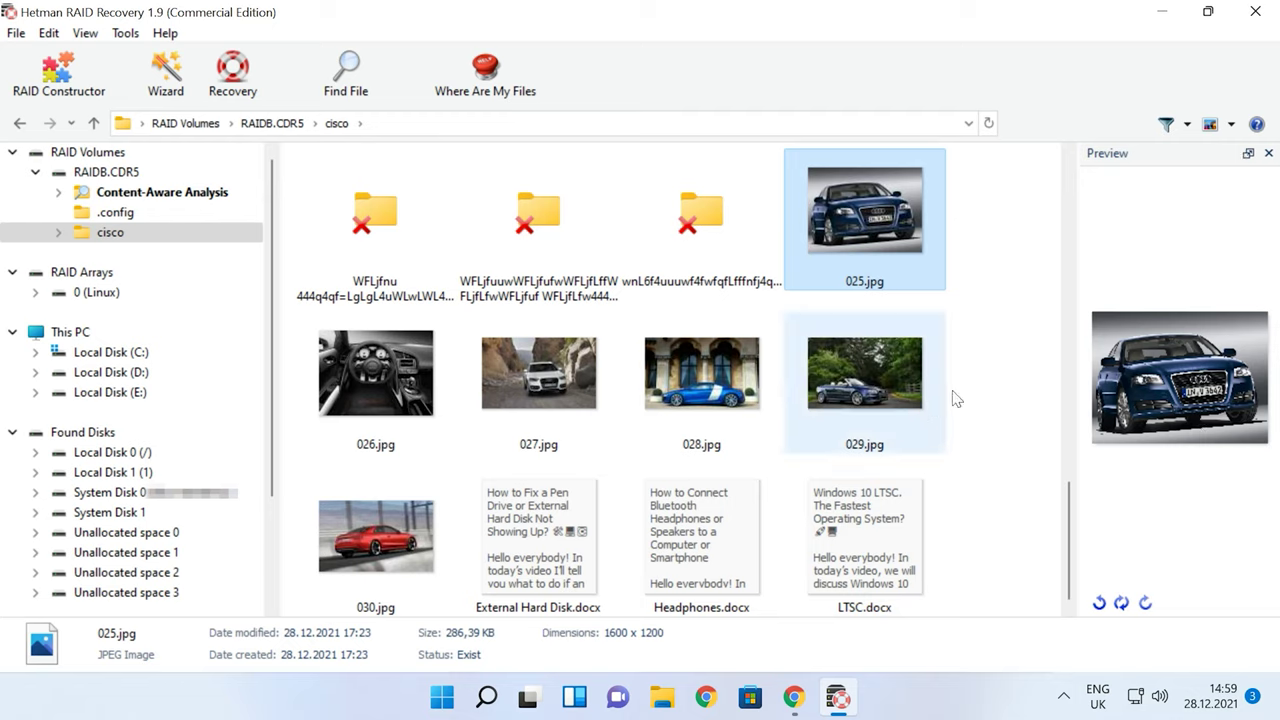
drag(972, 365, 390, 540)
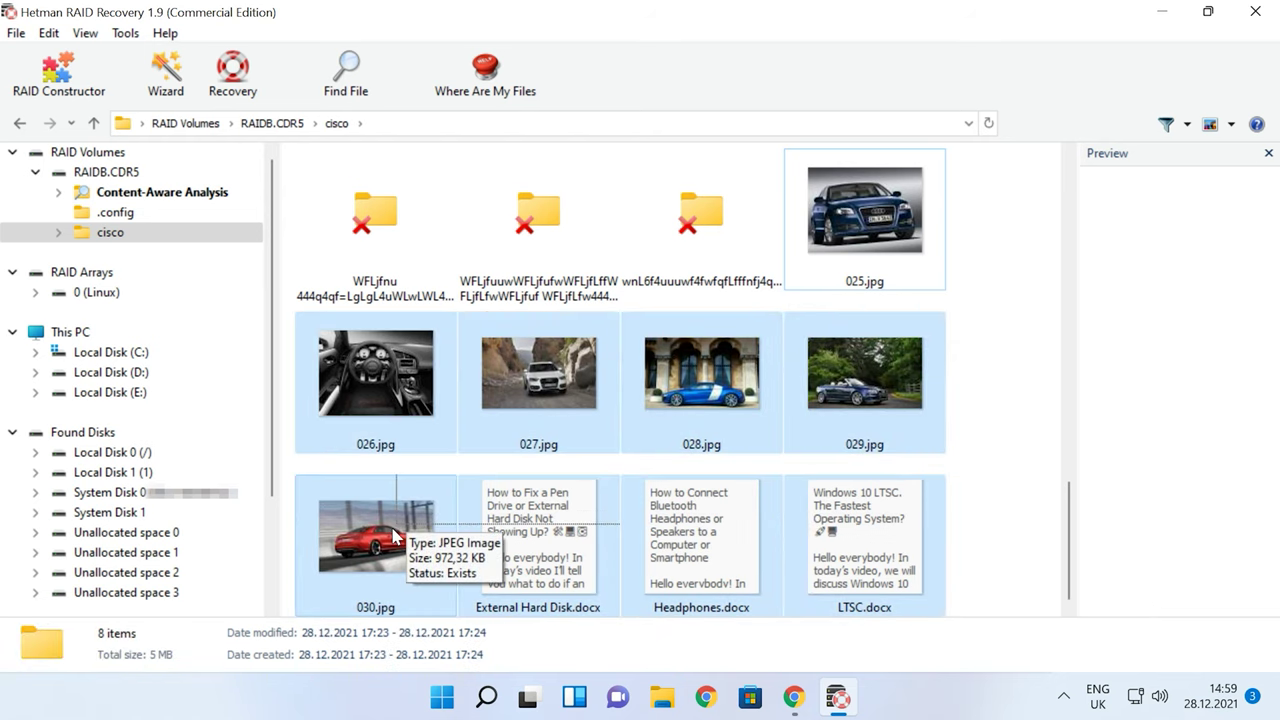
Save the eight selected files to the hard disk in C:\10 and finish the recovery wizard.
click(233, 100)
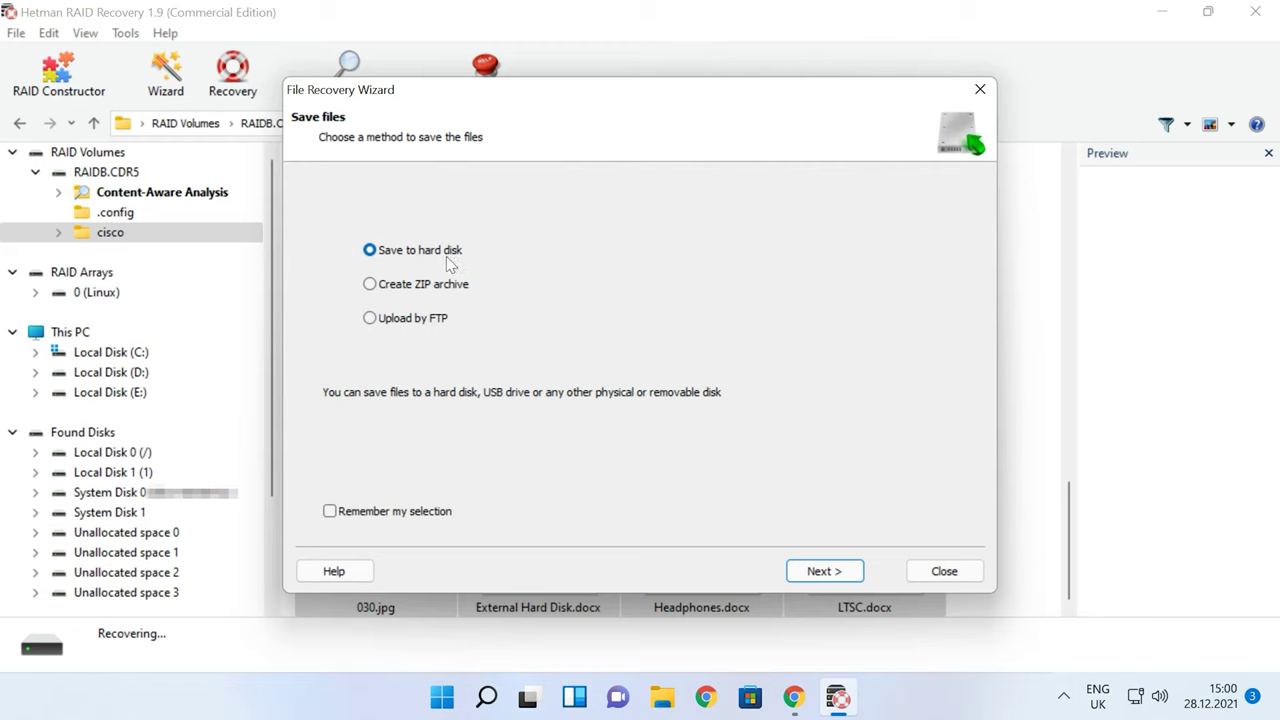
click(850, 578)
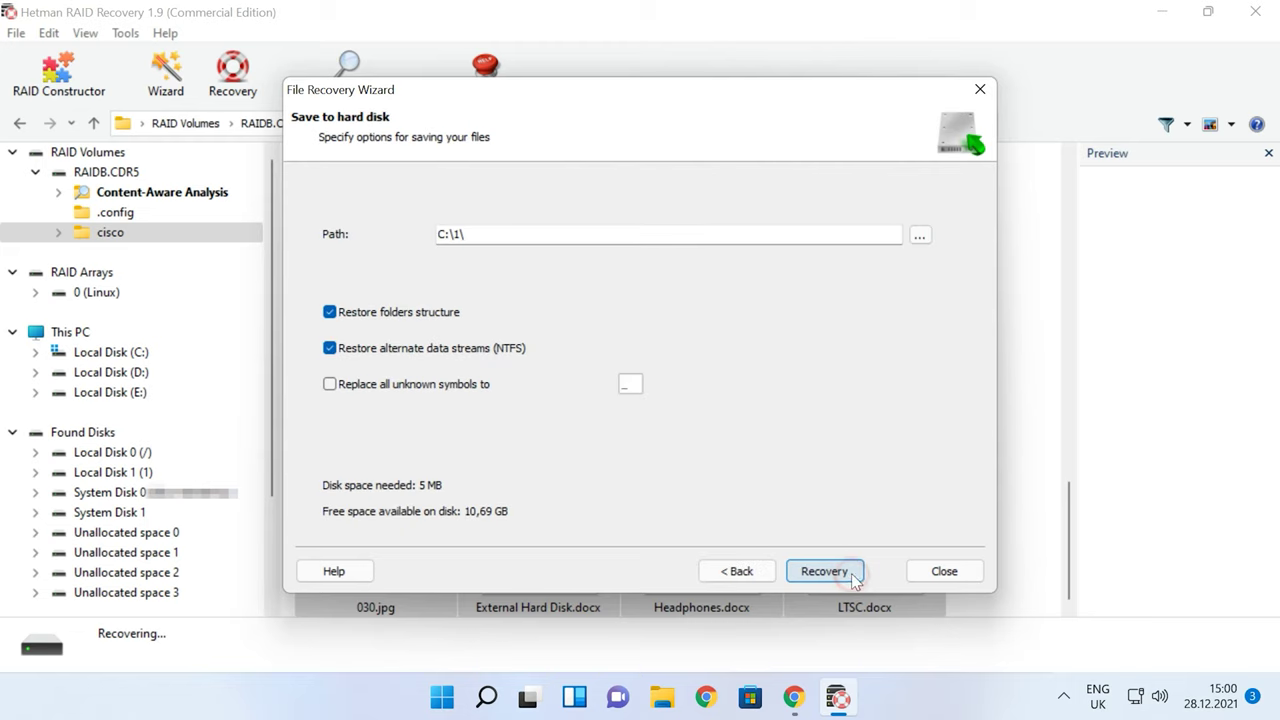
click(461, 234)
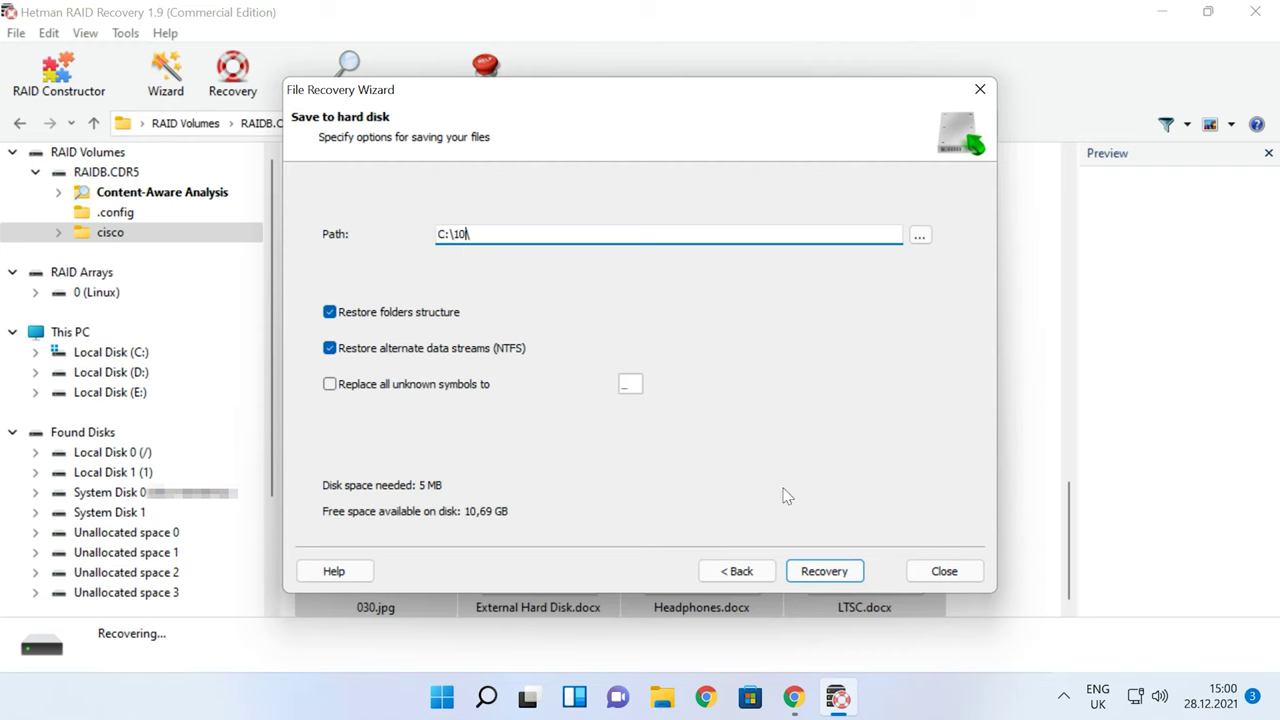
click(826, 581)
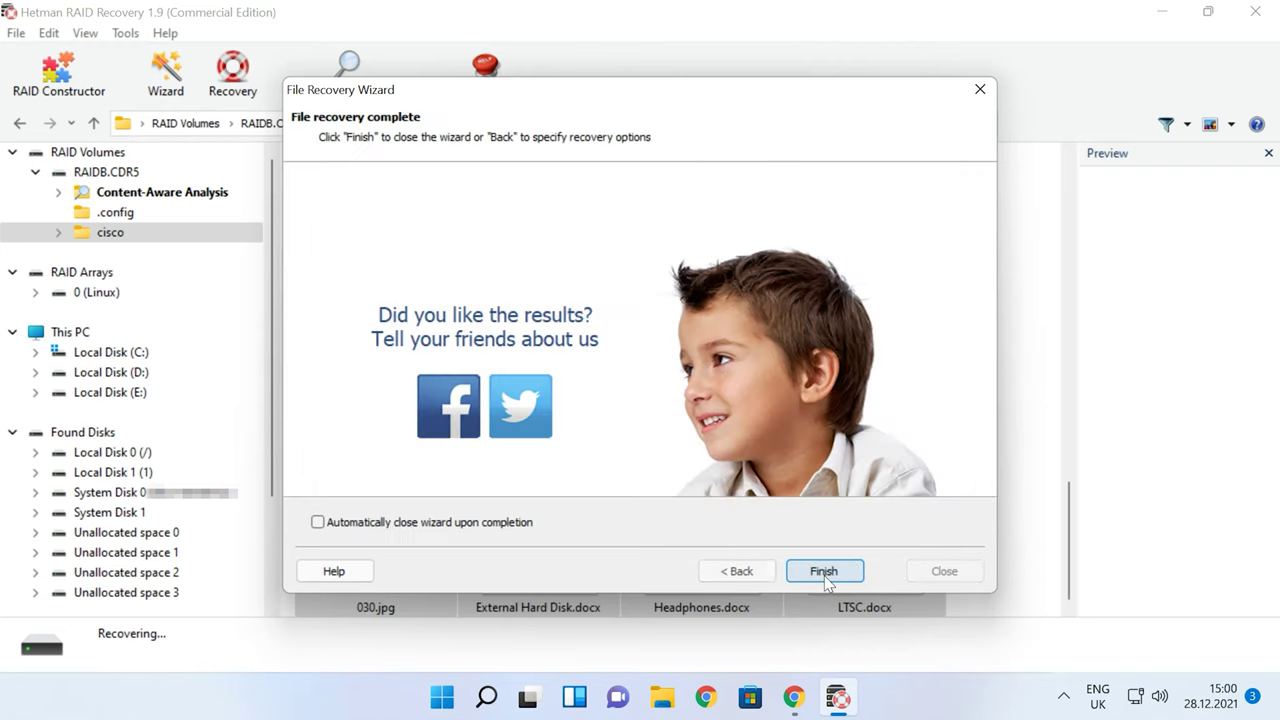
click(826, 583)
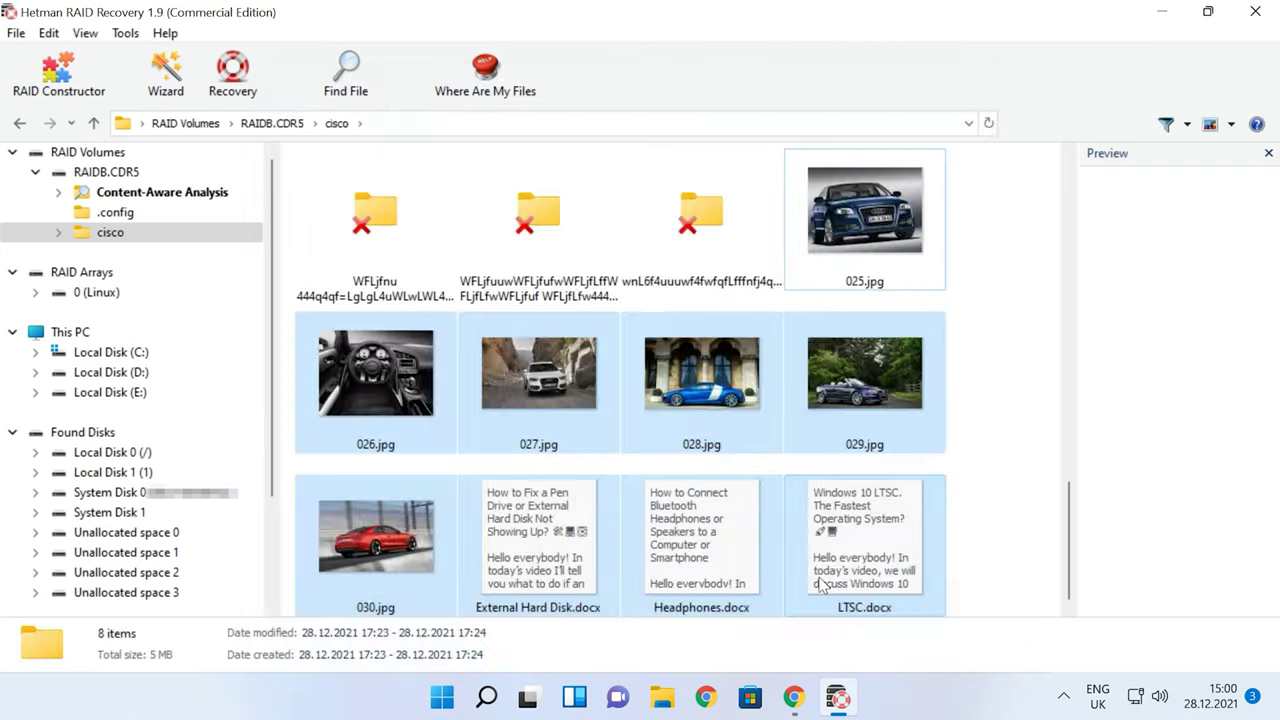
click(662, 697)
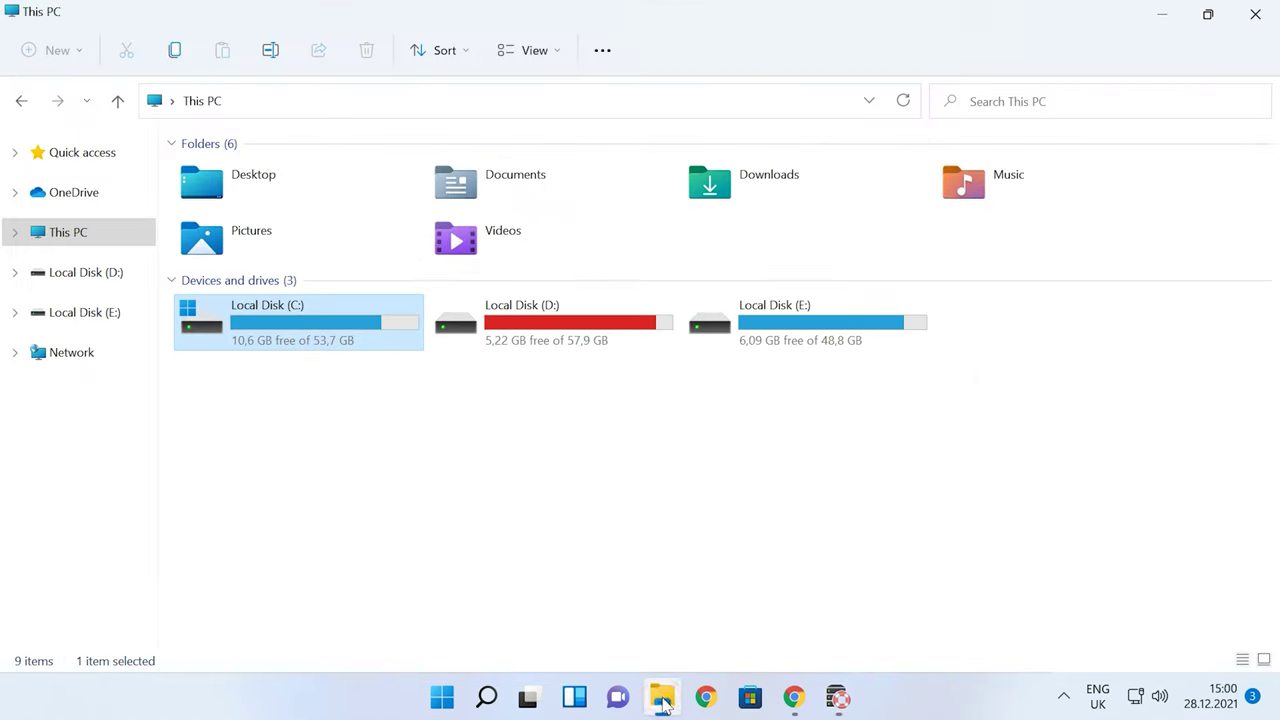
Browse Local Disk (C:) to folder 10 and select the eight recovered files to check them.
double_click(298, 336)
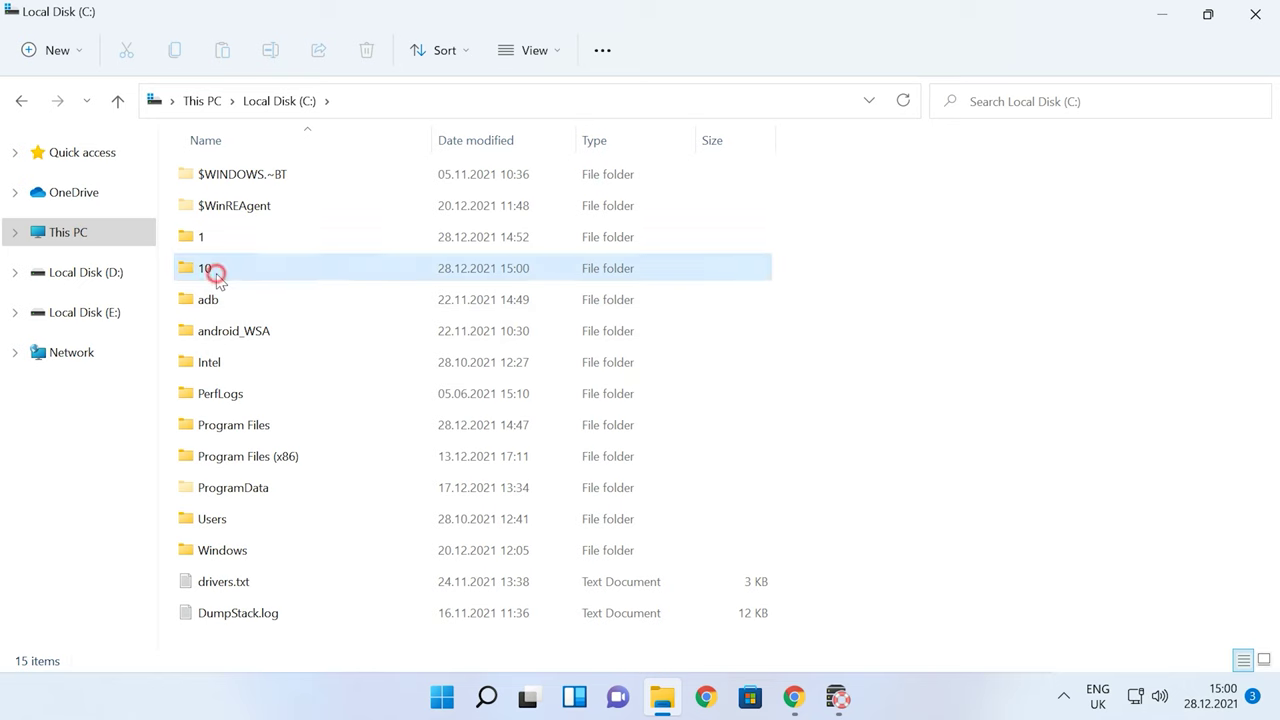
double_click(222, 280)
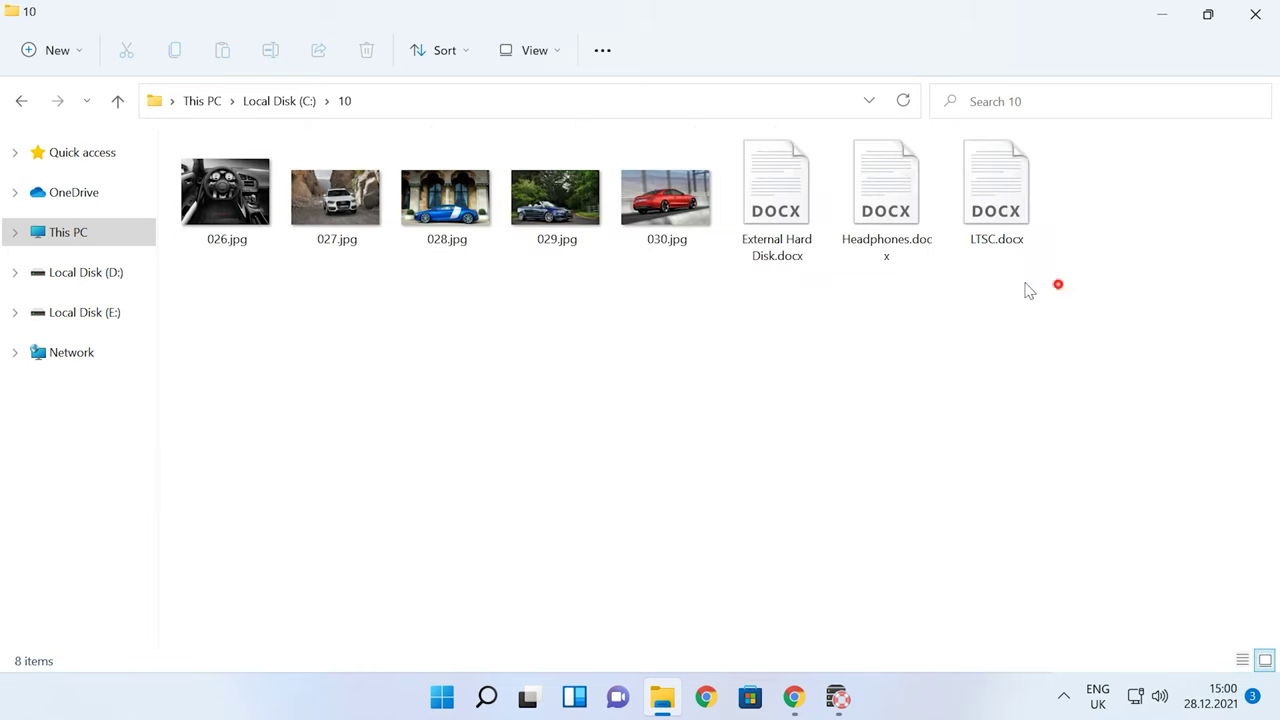
drag(1058, 284, 198, 205)
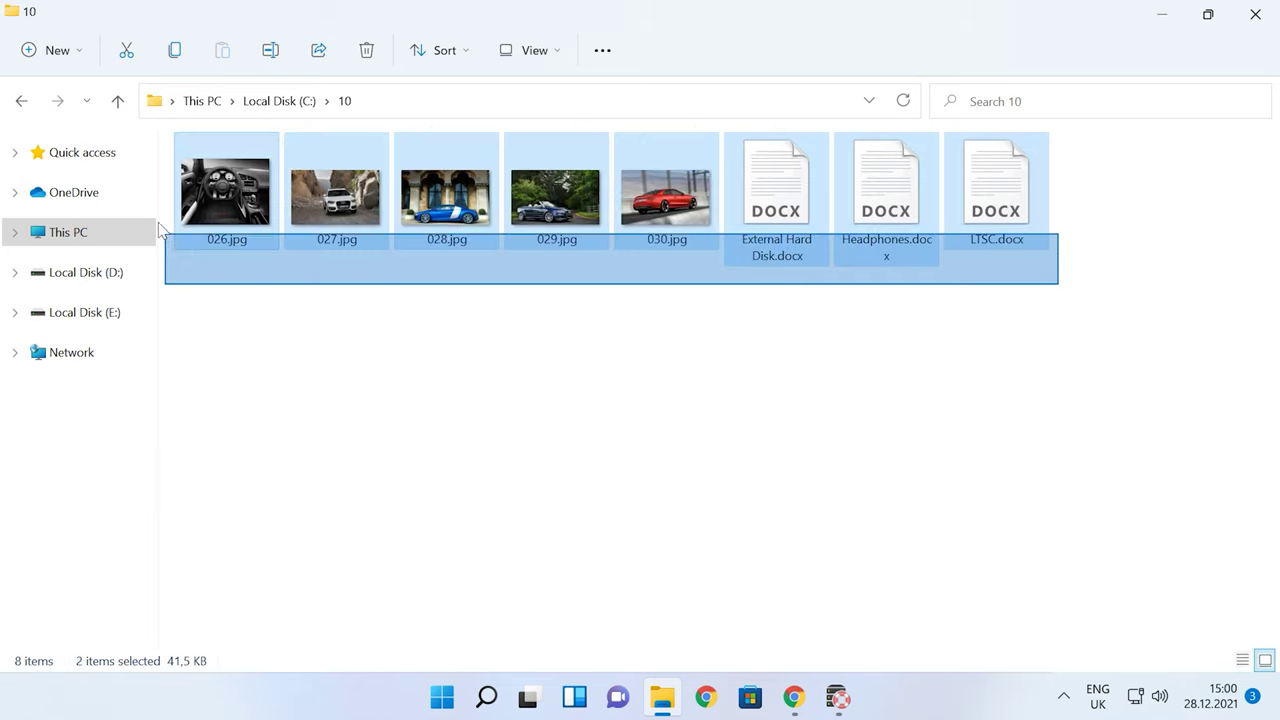
click(614, 337)
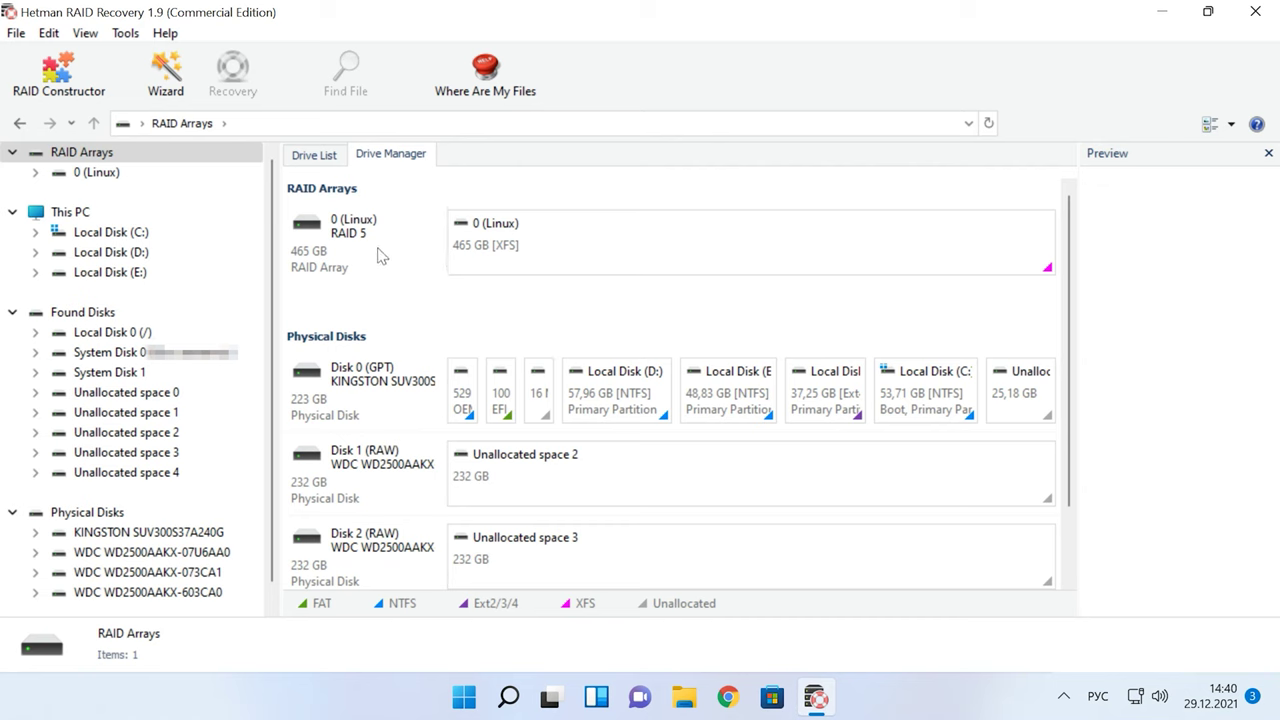
Start a partial Save Disk image of the 0 (Linux) array, limited to 722 827 359 sectors.
click(377, 247)
right_click(377, 247)
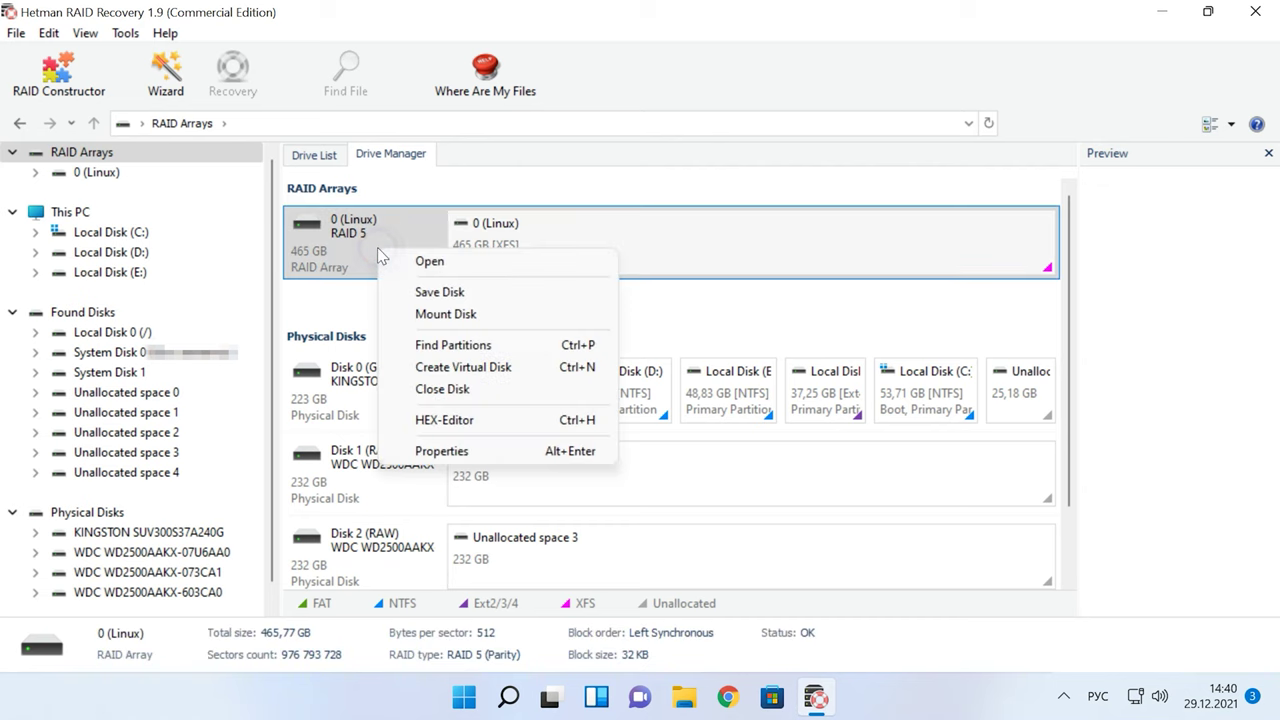
click(449, 298)
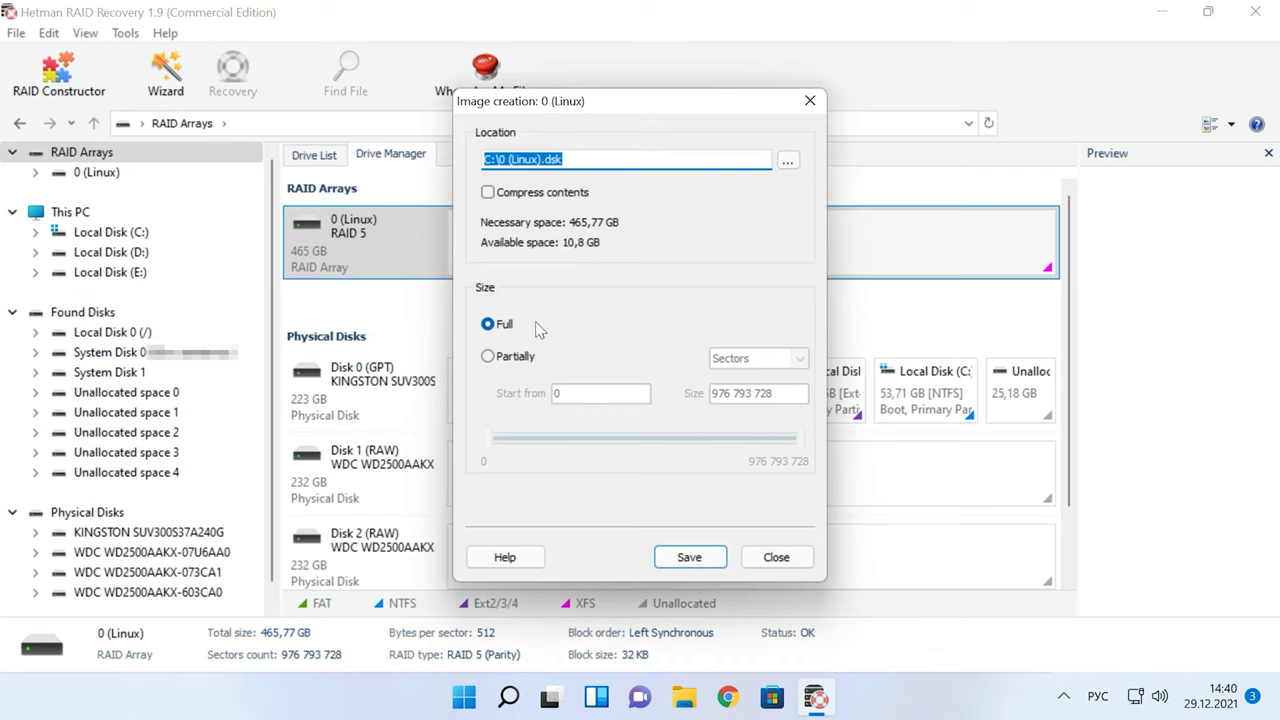
click(500, 358)
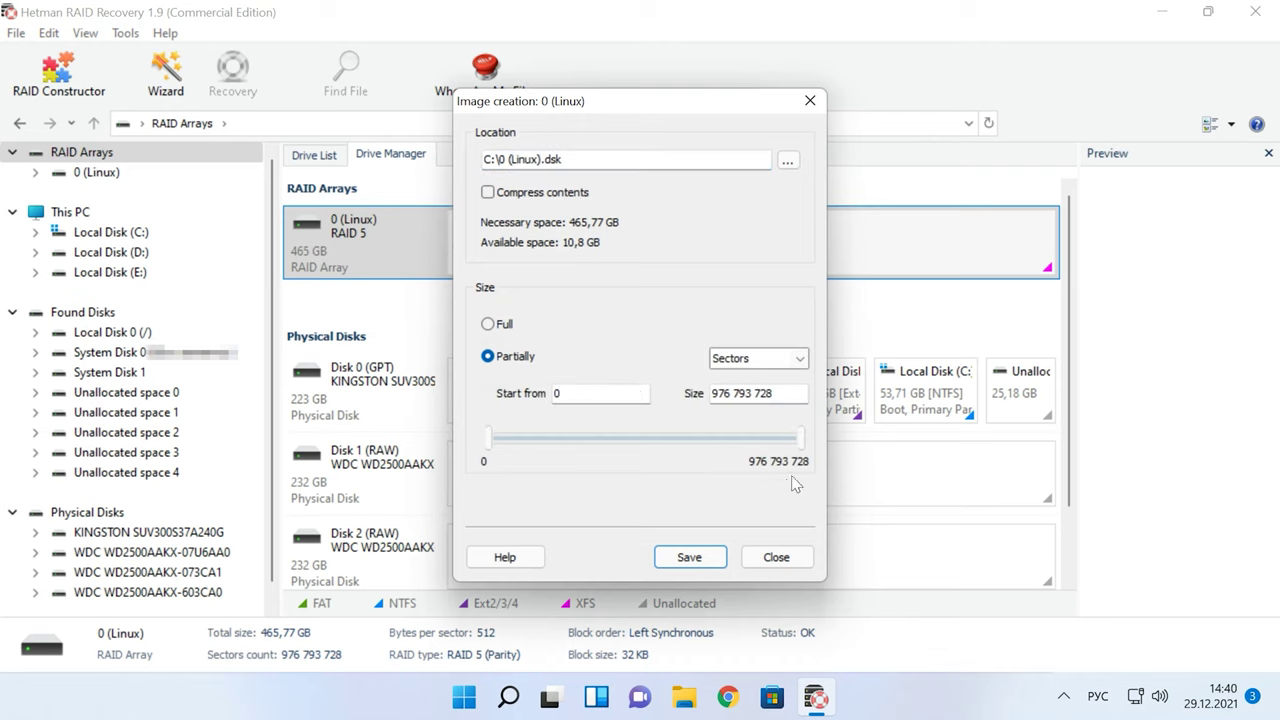
mouse_move(799, 438)
mouse_down()
mouse_move(708, 441)
mouse_move(801, 438)
mouse_up()
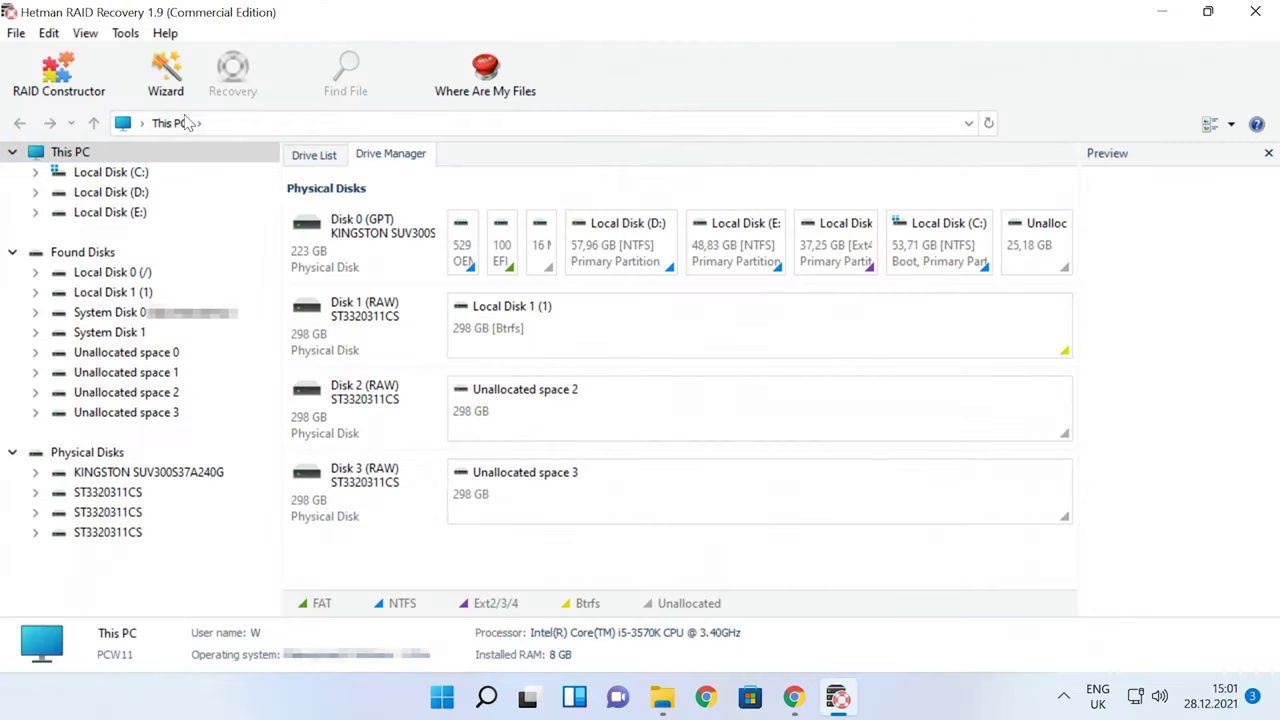
Launch RAID Constructor in Manual mode and reach the array parameters page.
click(86, 103)
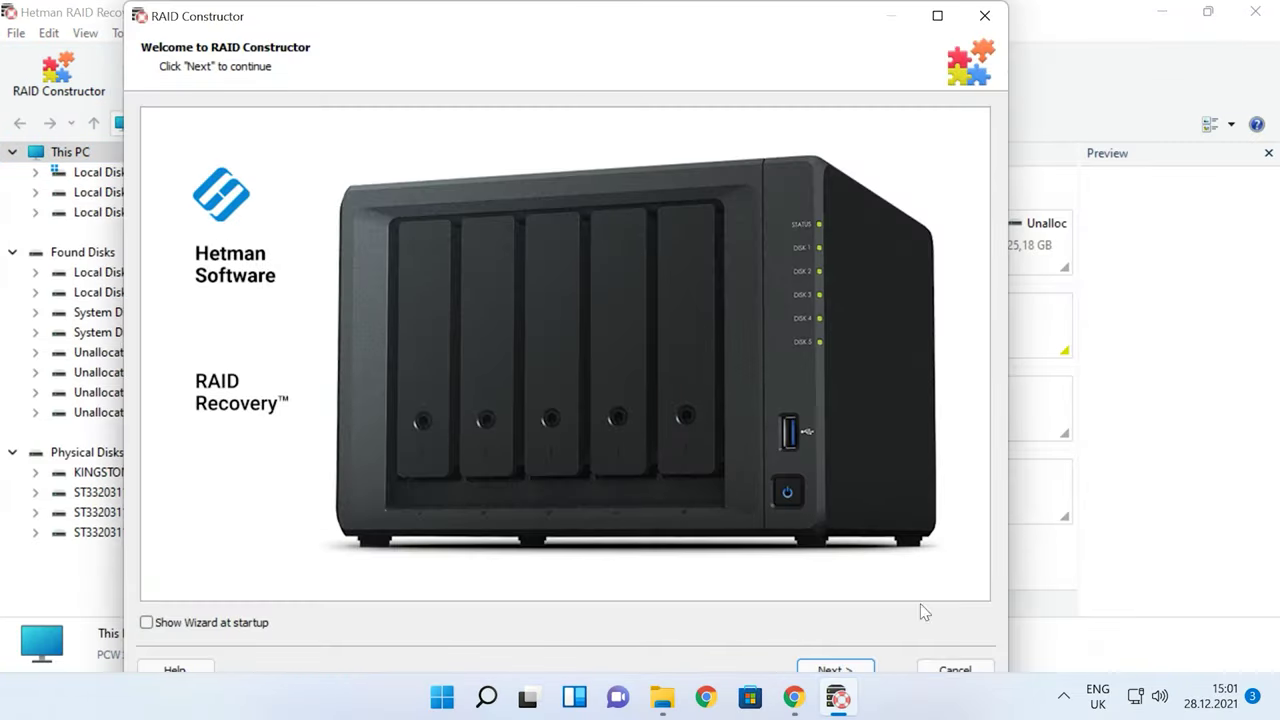
click(864, 667)
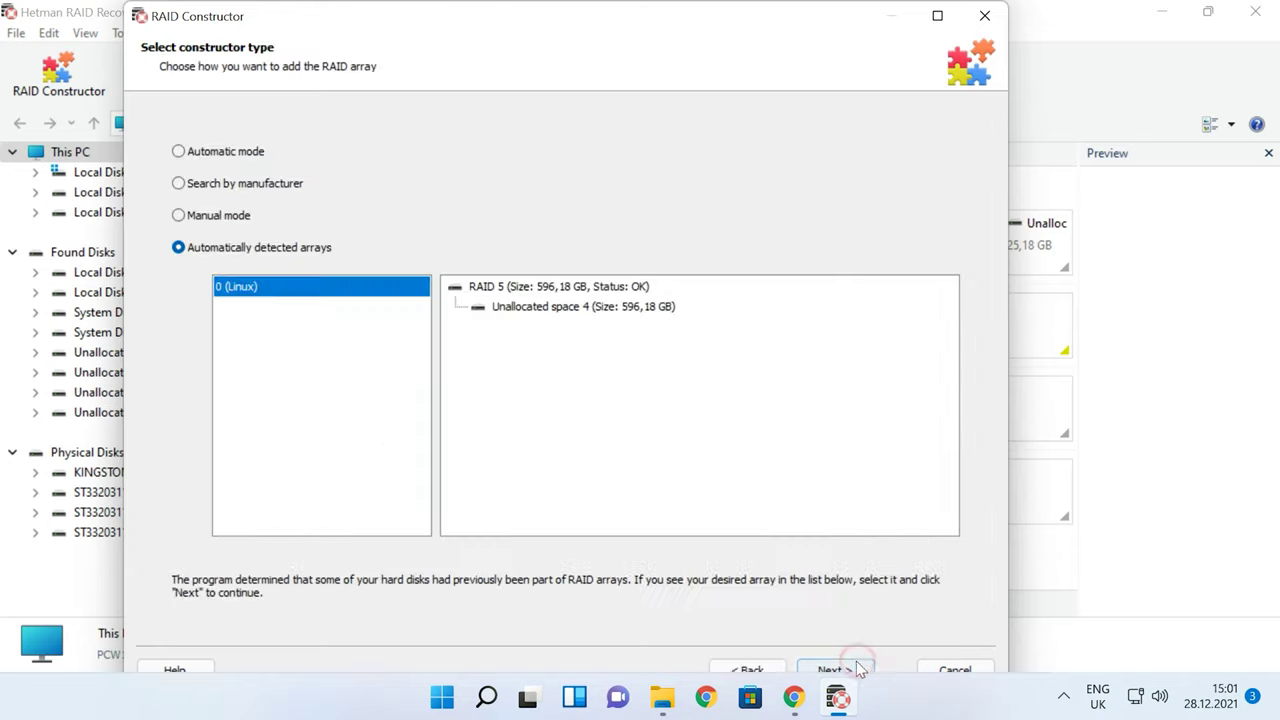
click(224, 218)
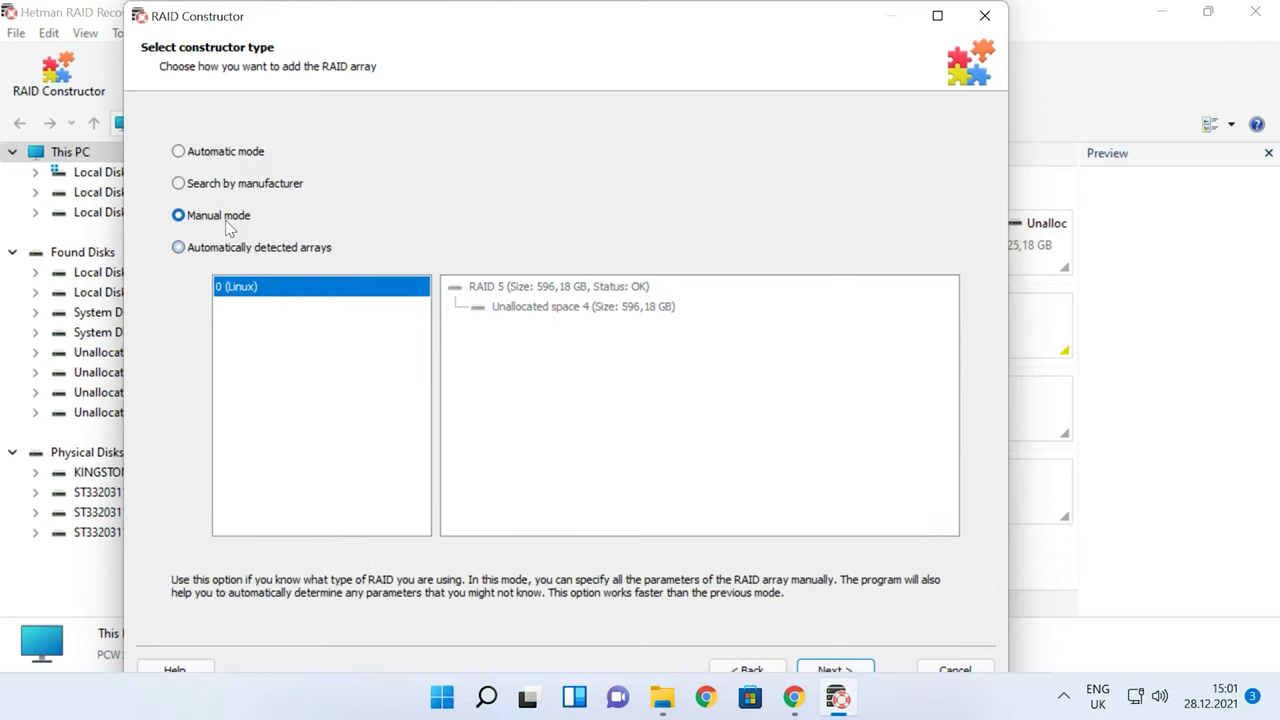
click(848, 667)
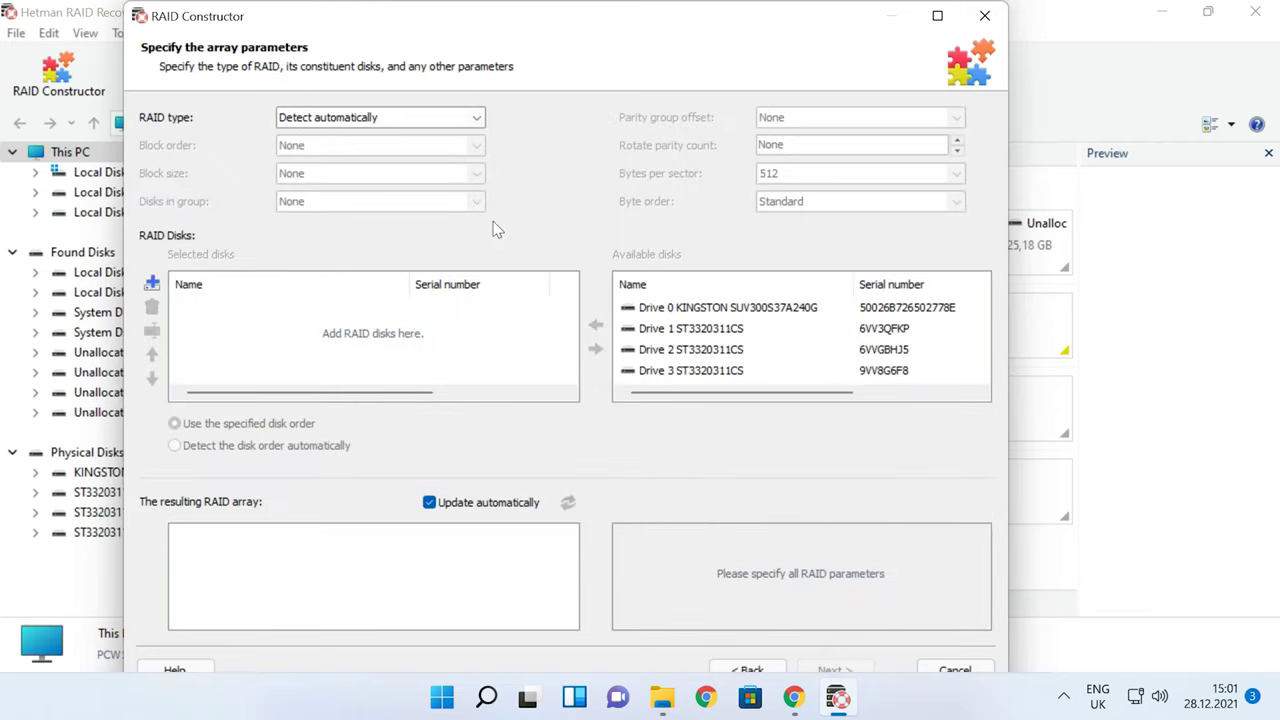
Set the array to RAID 5 (Parity), Left Synchronous block order and 32 KB blocks.
click(477, 117)
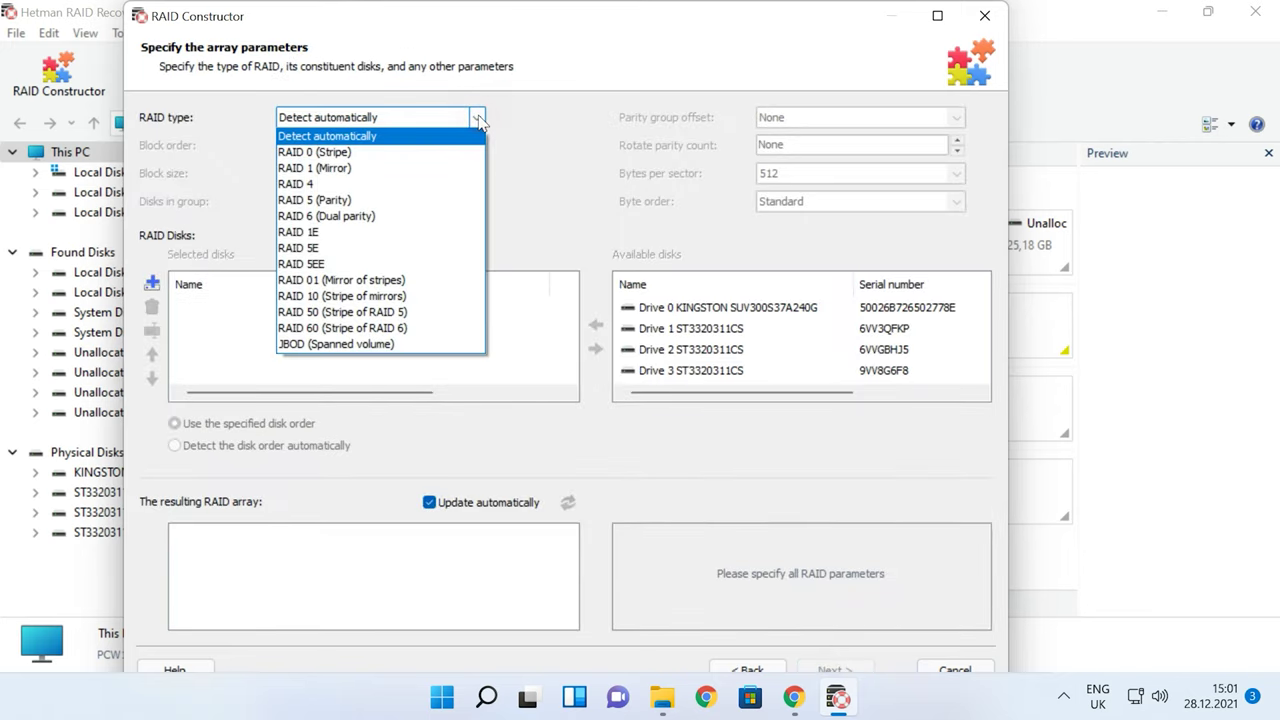
click(314, 200)
click(472, 145)
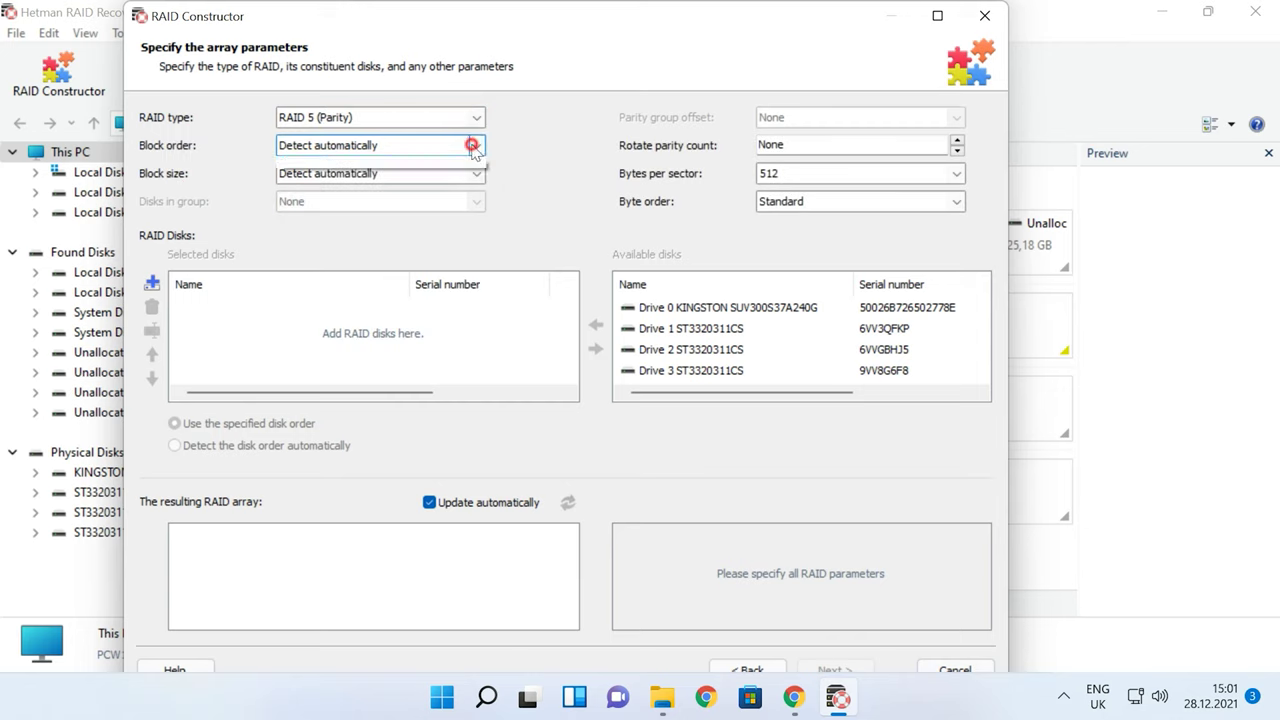
click(360, 200)
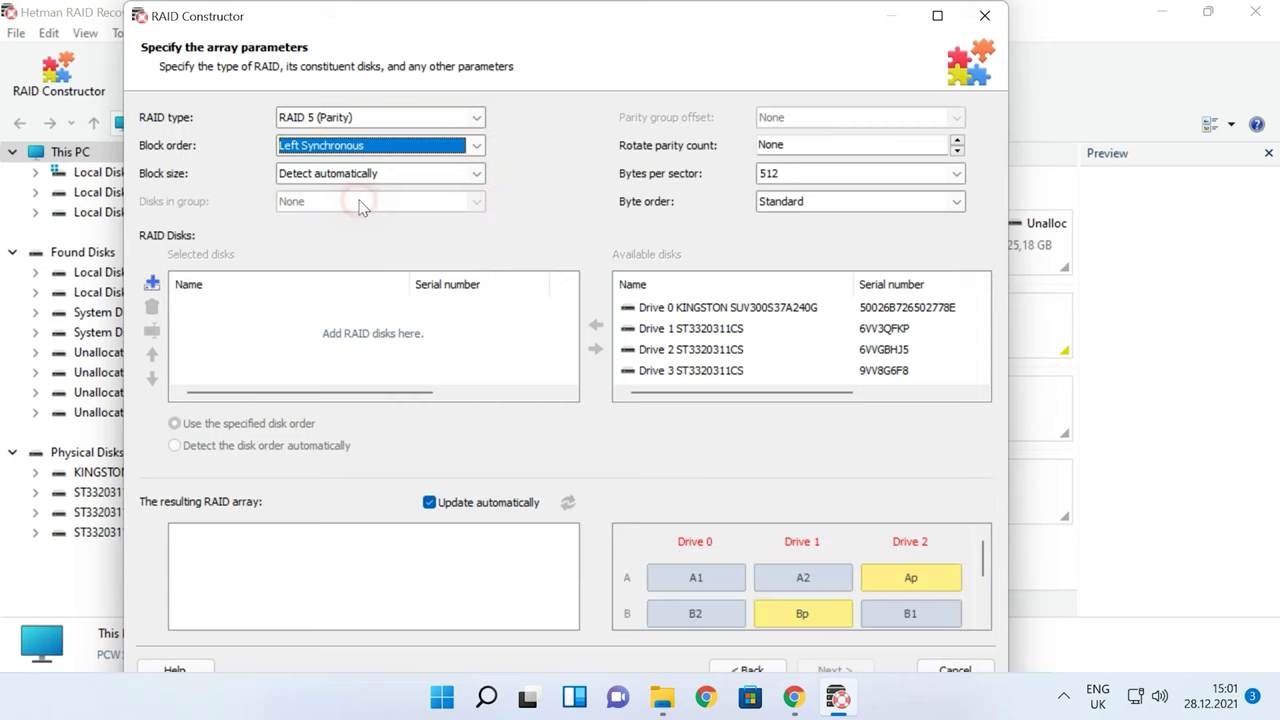
click(476, 173)
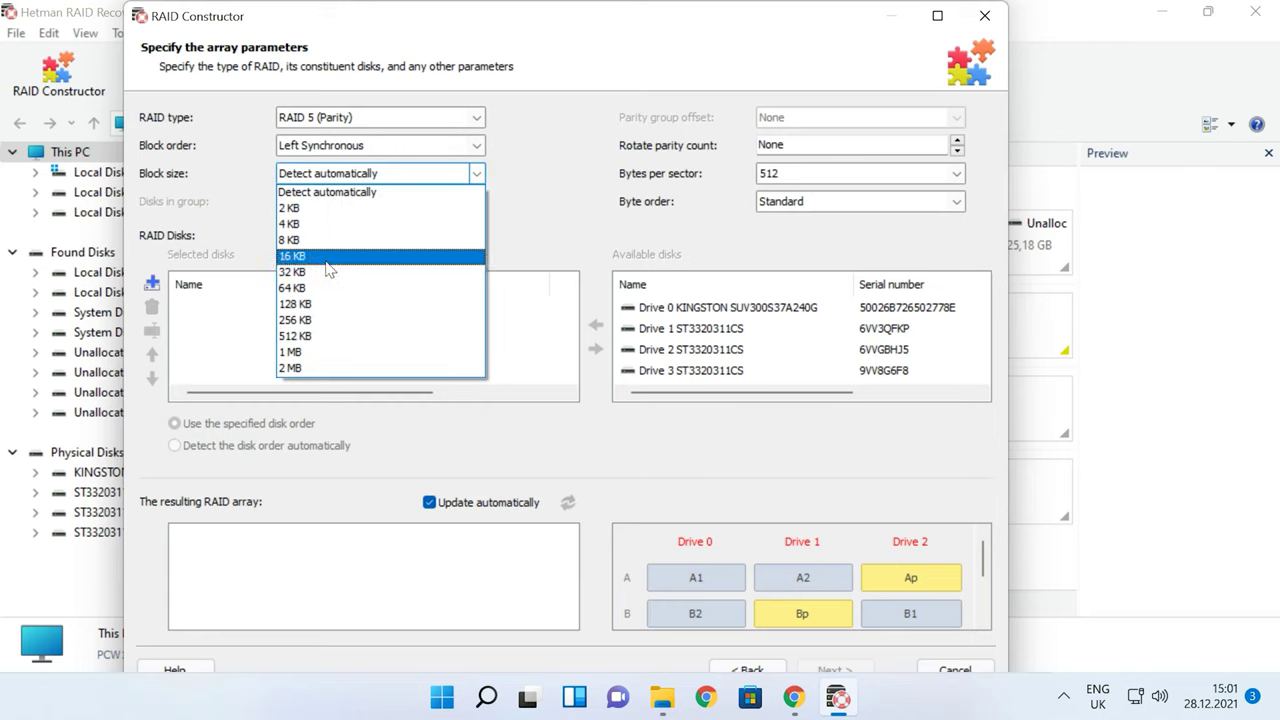
click(326, 272)
Add Drives 1, 2 and 3 and order them Drive 3, Drive 2, Drive 1.
click(715, 328)
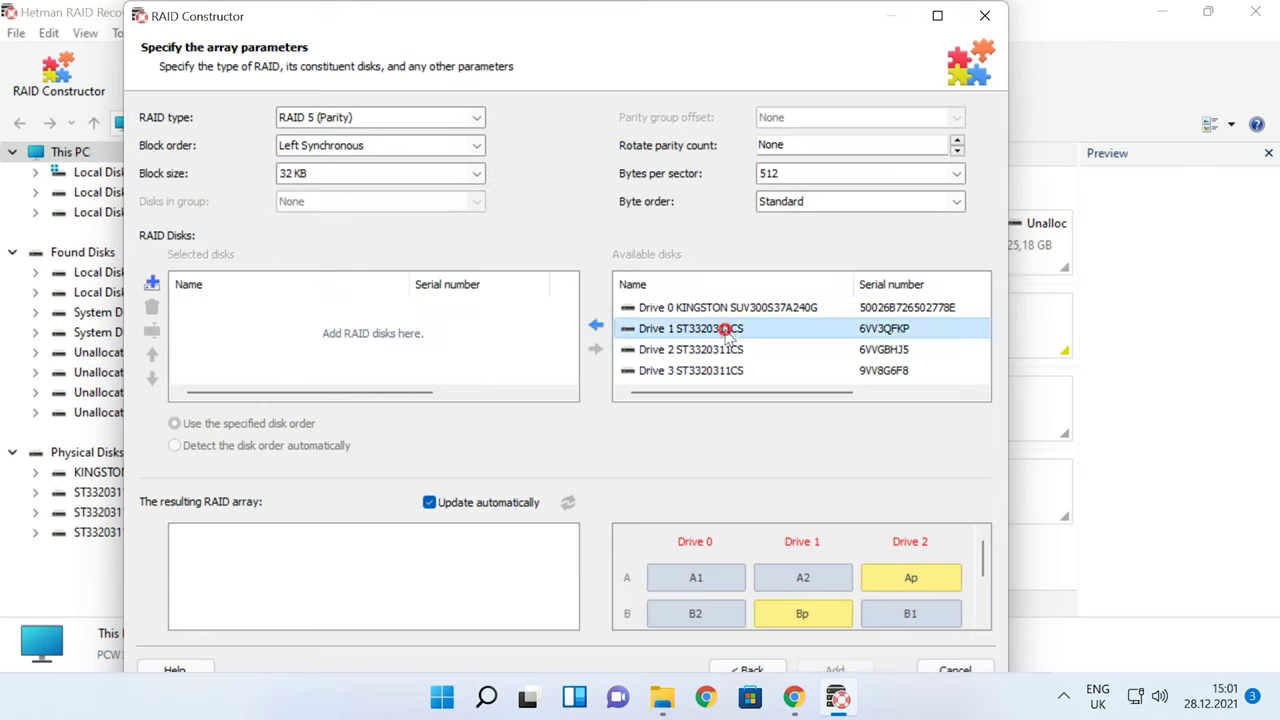
click(596, 325)
click(598, 325)
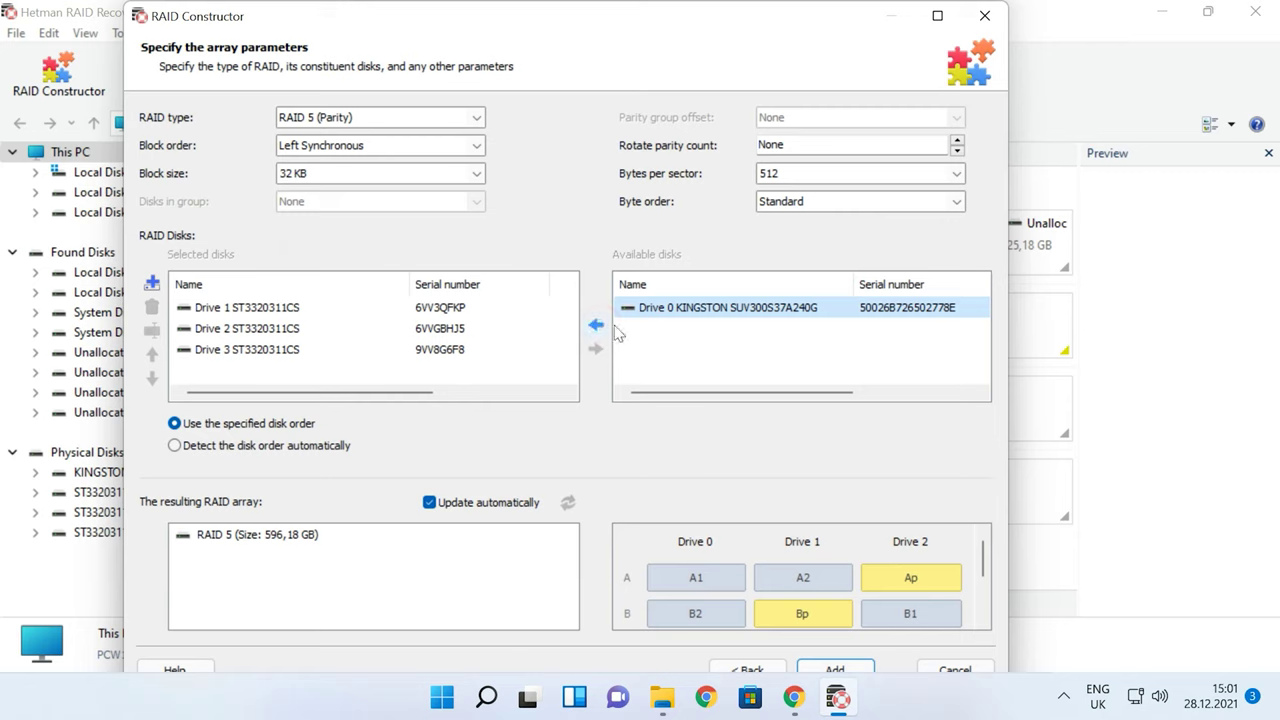
click(233, 350)
click(151, 353)
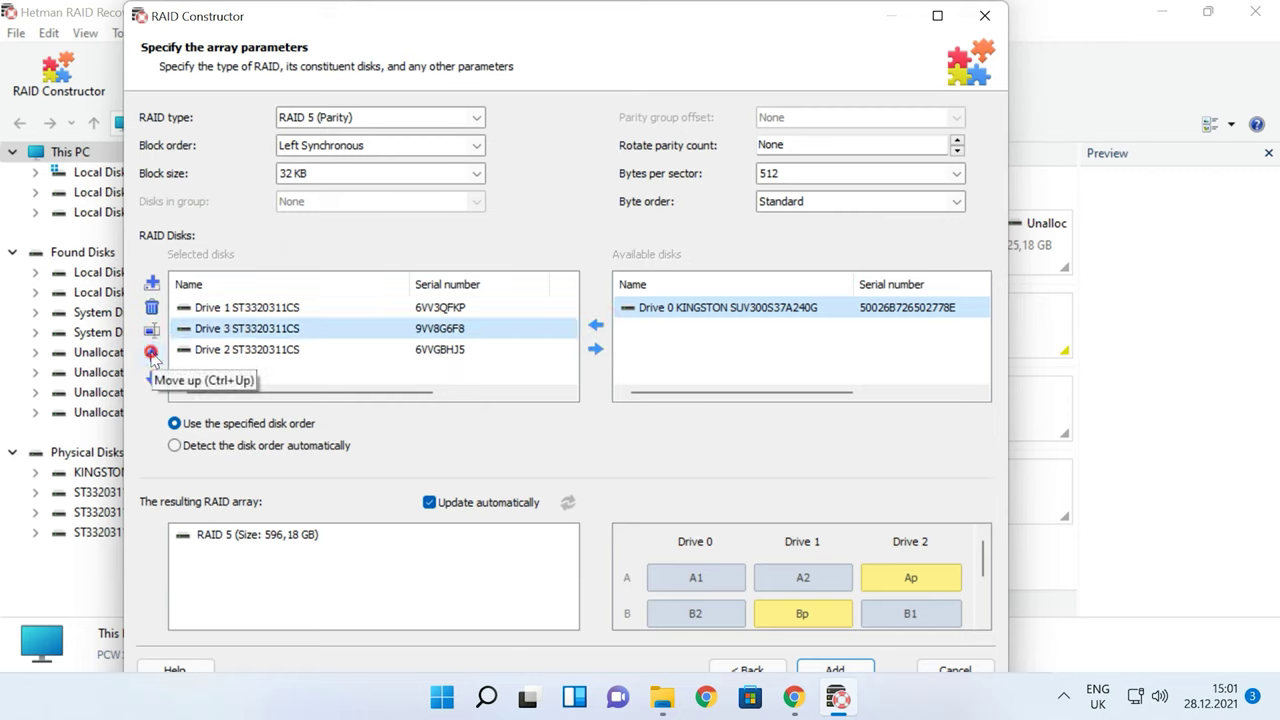
click(151, 353)
click(200, 350)
key(ctrl+Up)
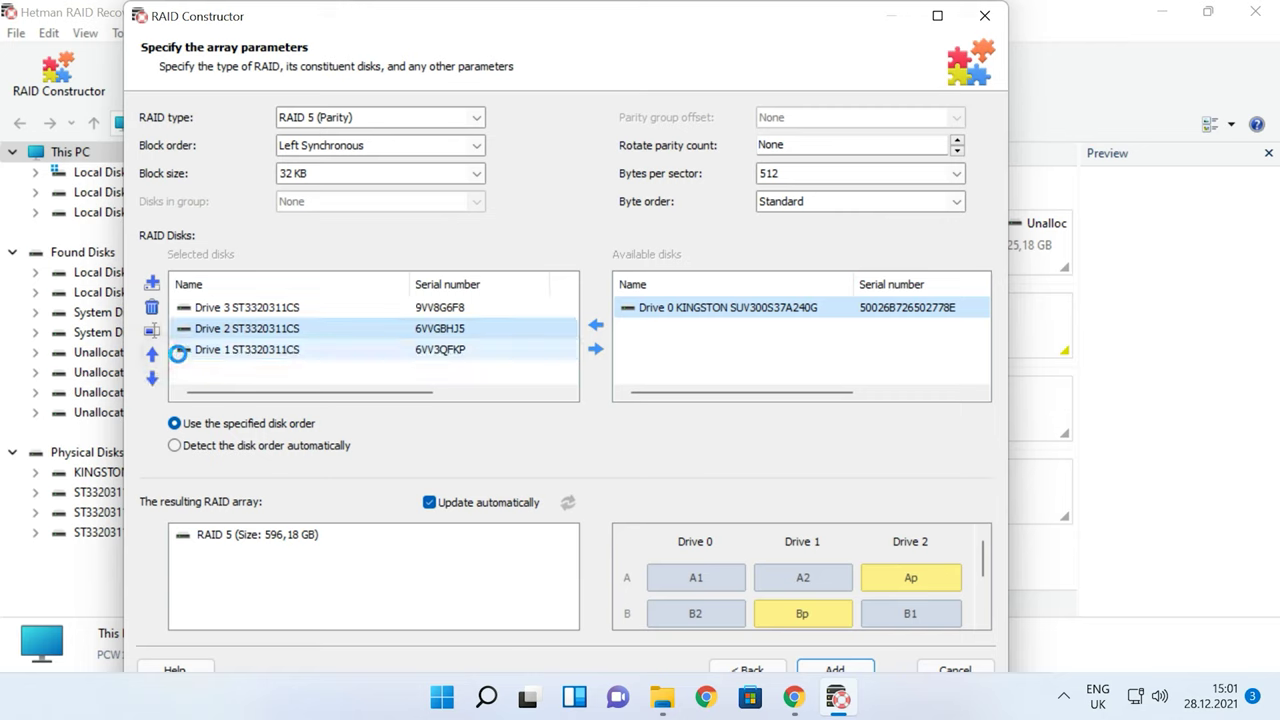
click(272, 309)
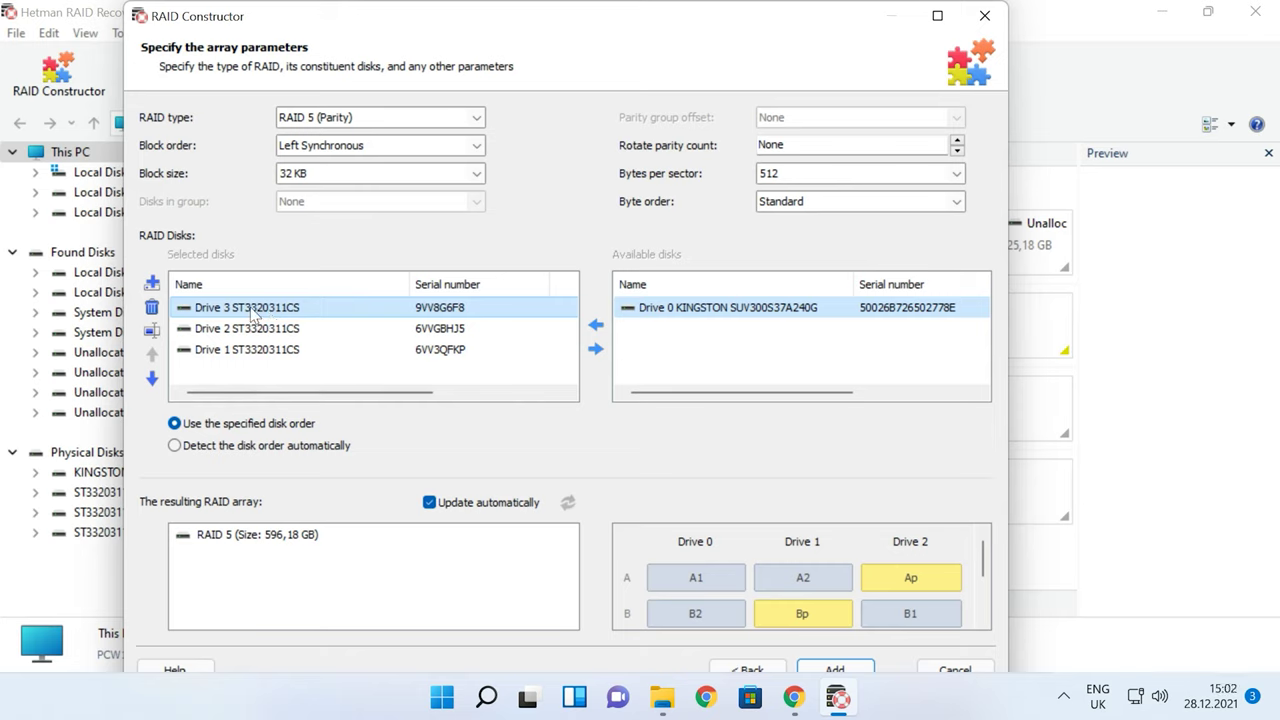
Set Drive 3's offset to 139264 bytes and remove the stray Empty disk slot.
click(153, 331)
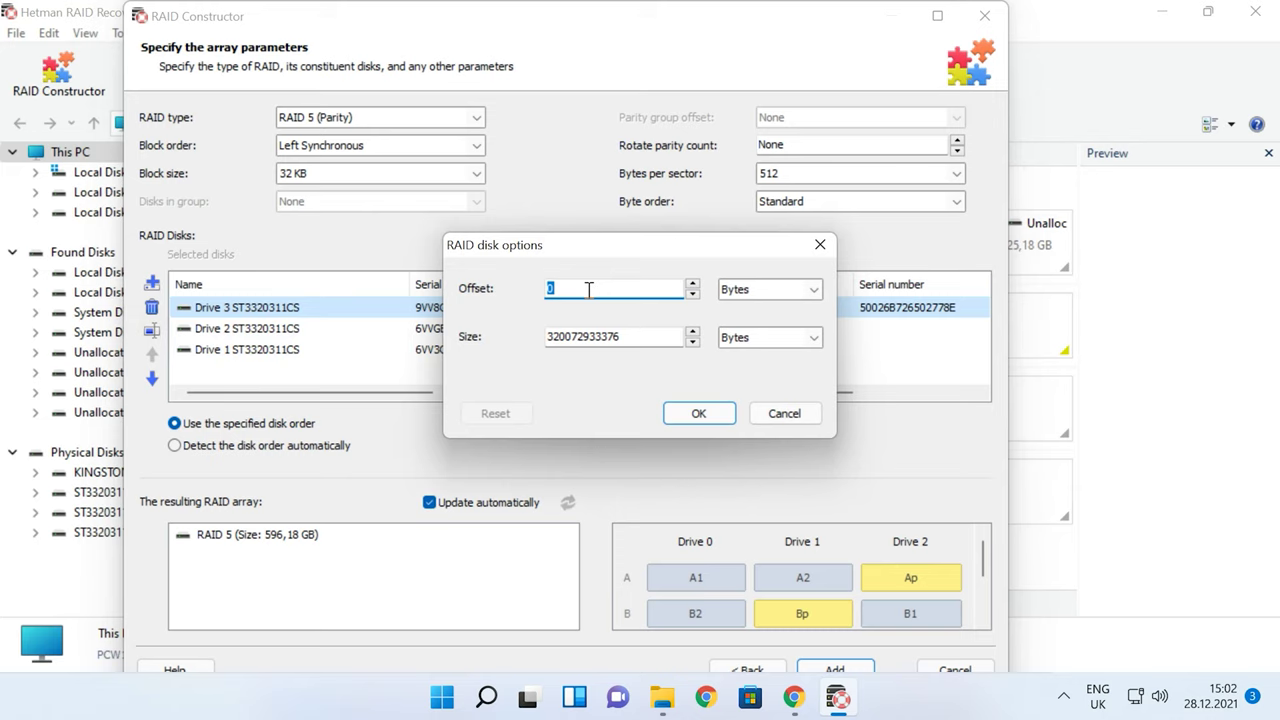
text(139264)
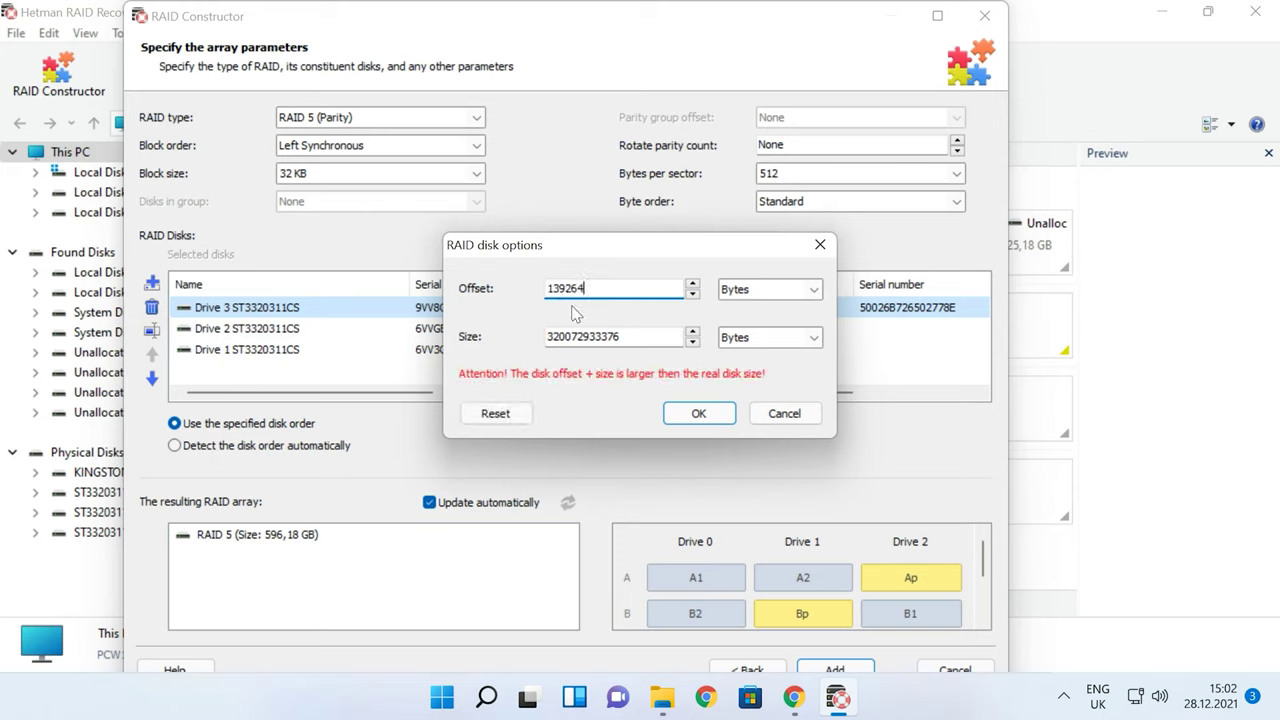
click(699, 413)
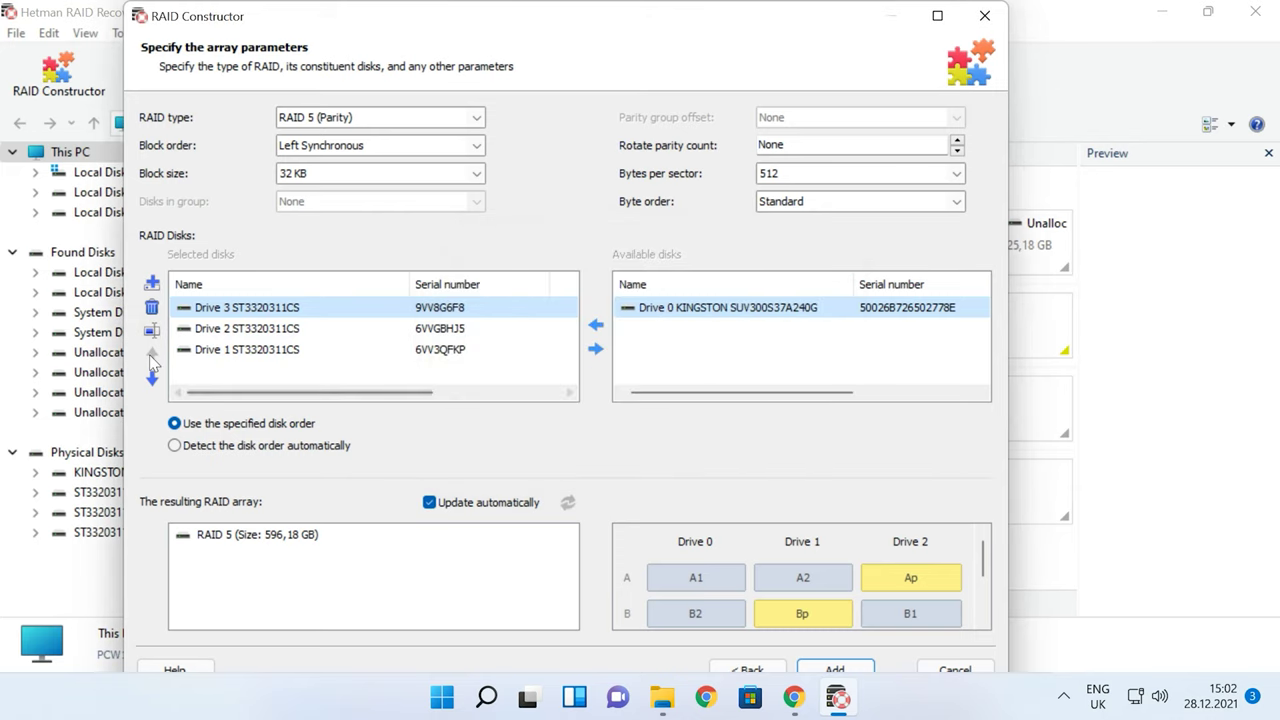
click(206, 328)
click(151, 283)
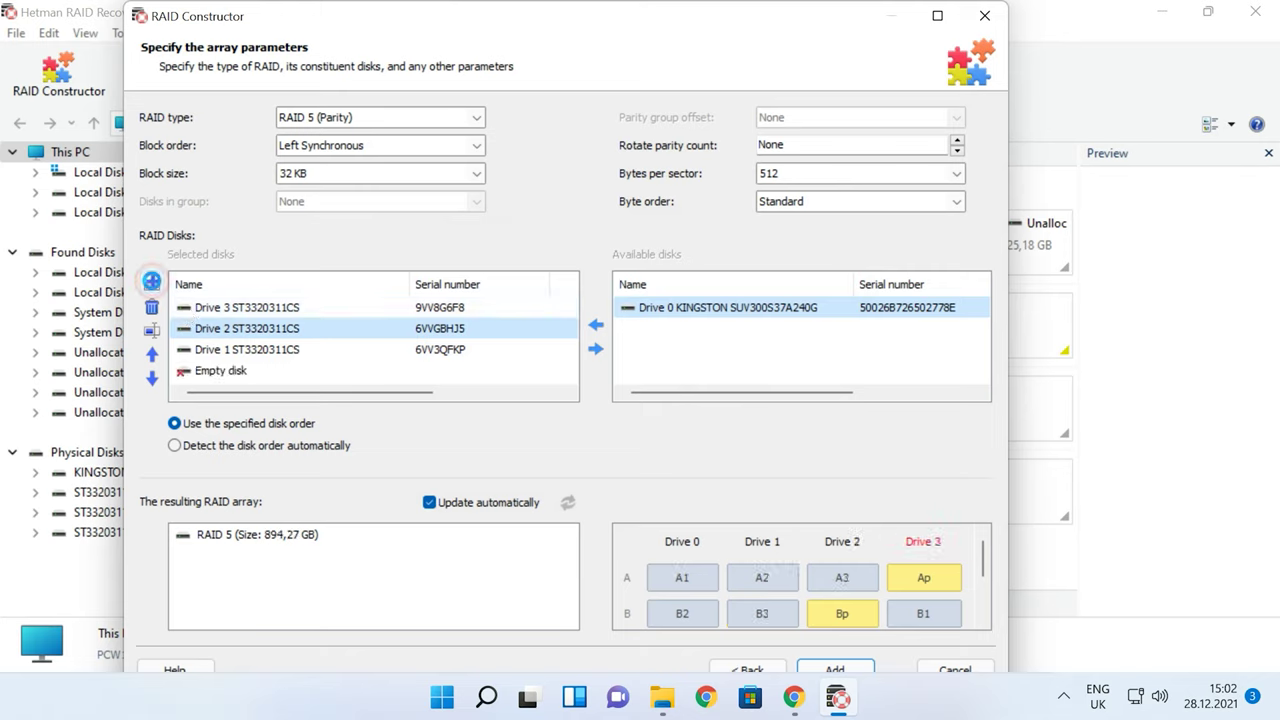
click(190, 370)
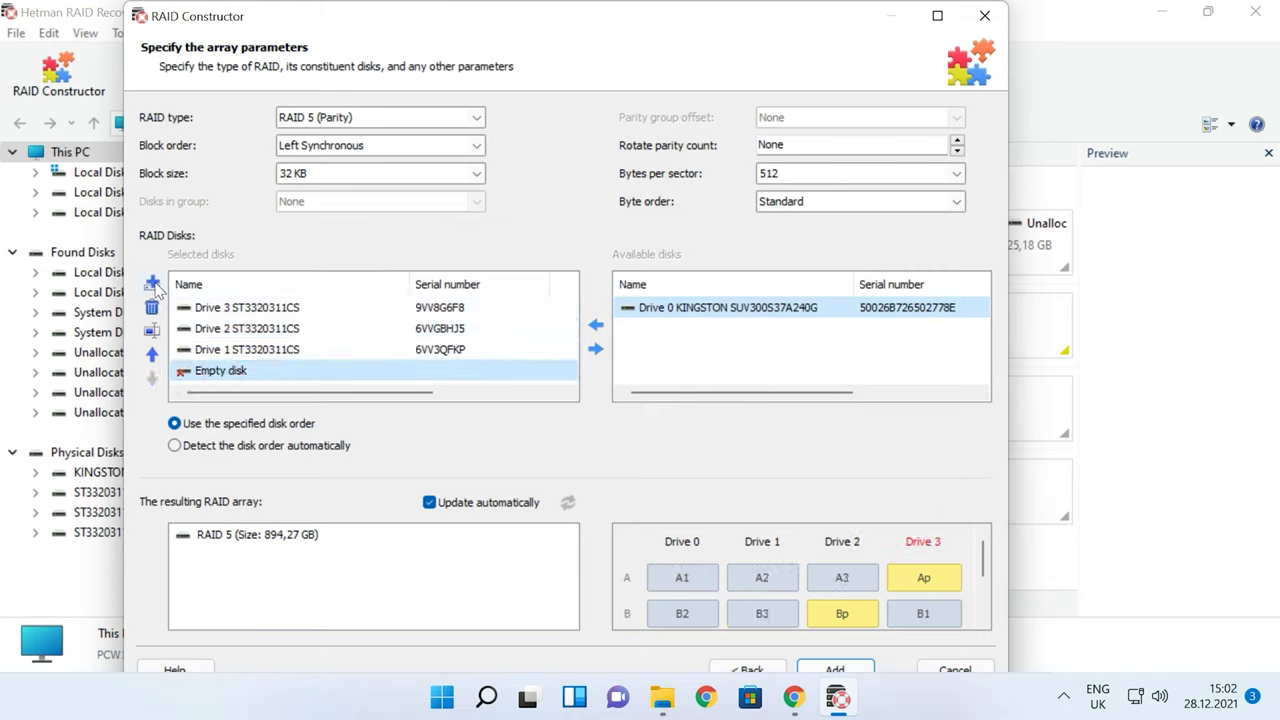
click(152, 308)
click(206, 328)
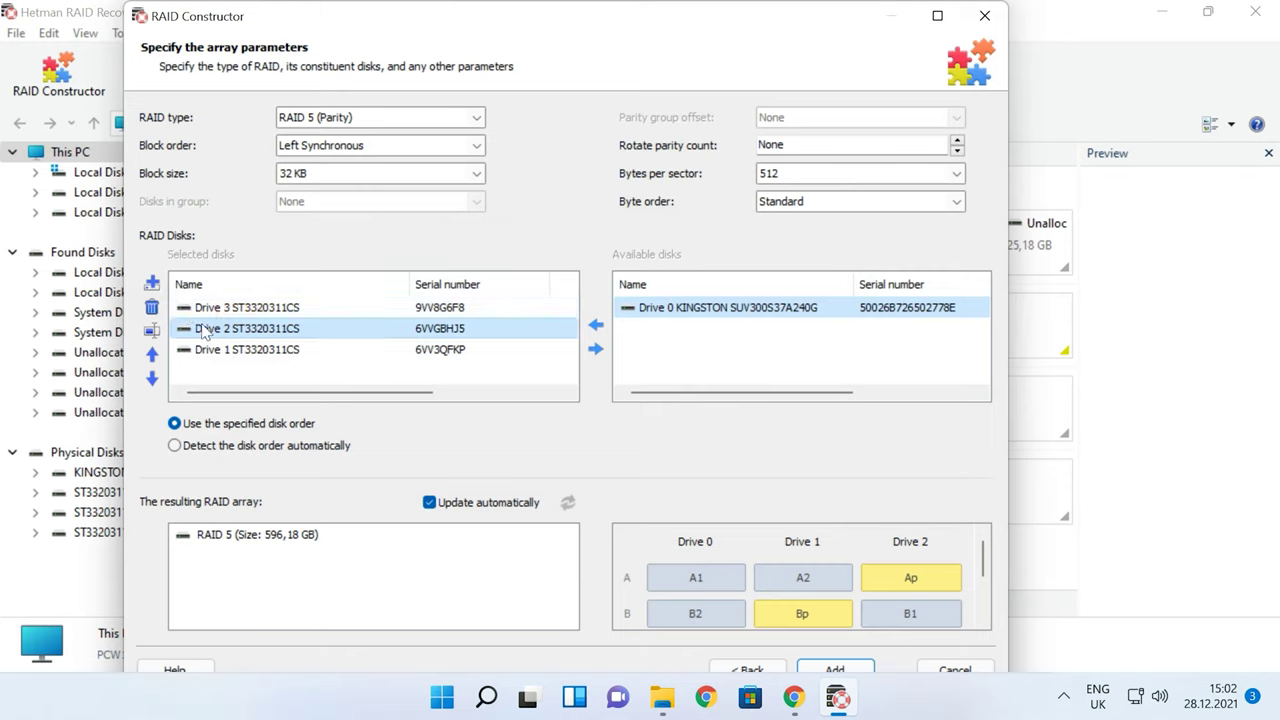
Give Drives 2 and 1 a 139264-byte offset and add the assembled RAID 5 array.
click(152, 329)
text(139264)
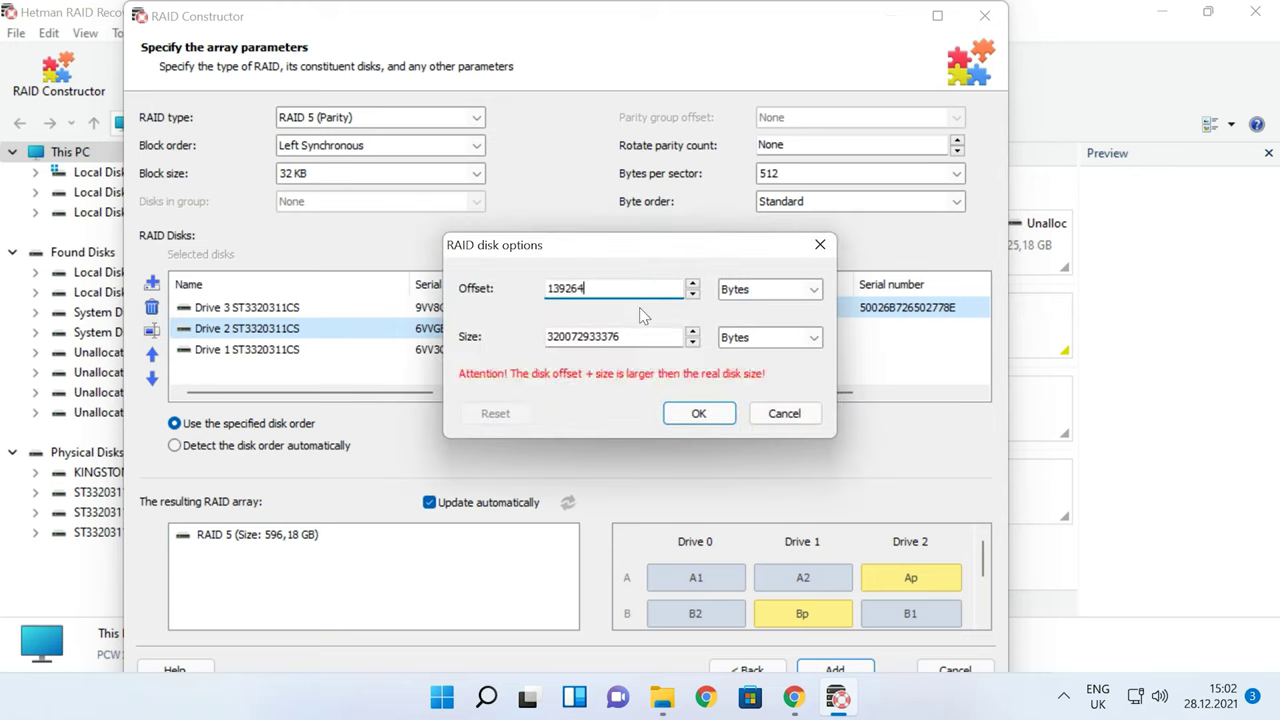
click(679, 420)
click(220, 349)
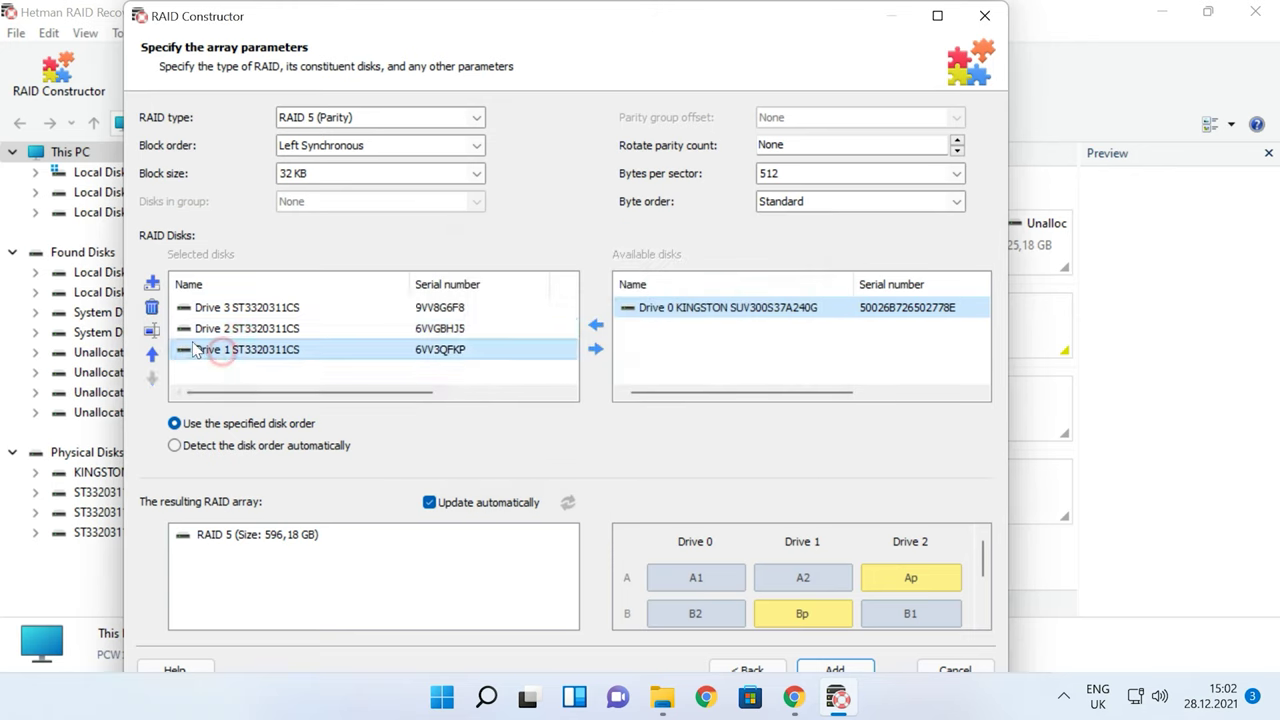
click(152, 330)
text(139264)
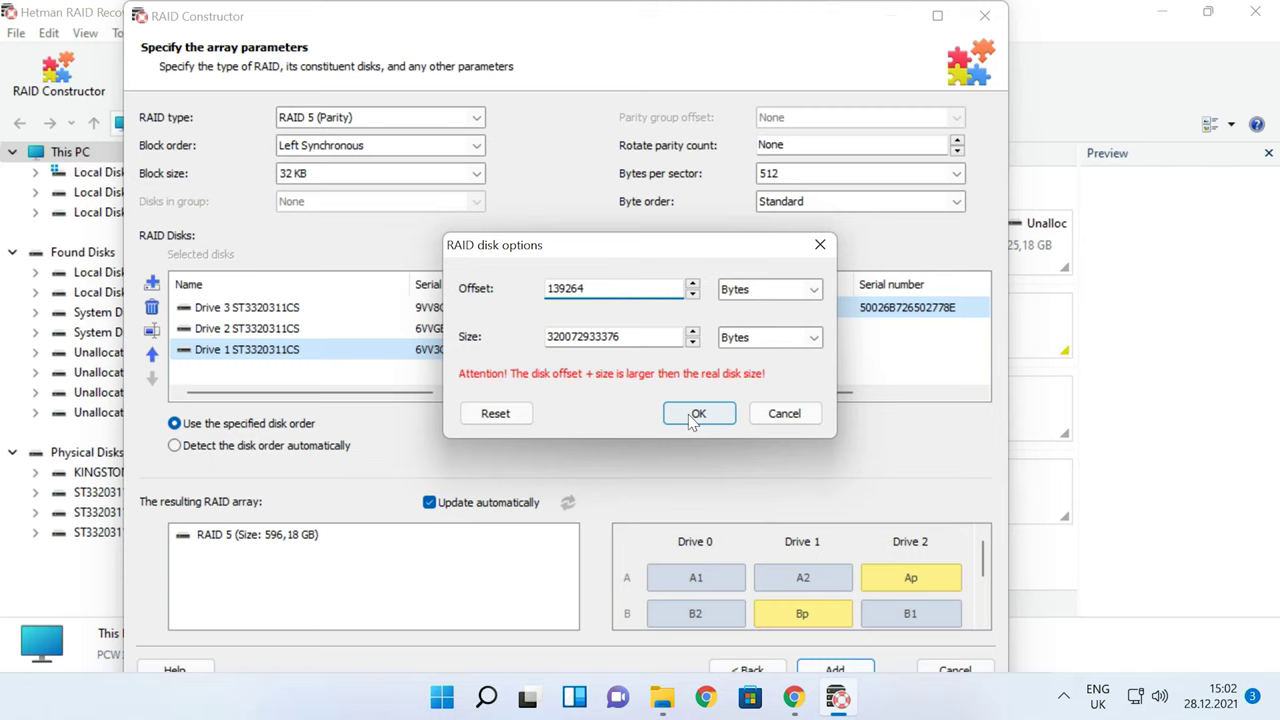
click(687, 412)
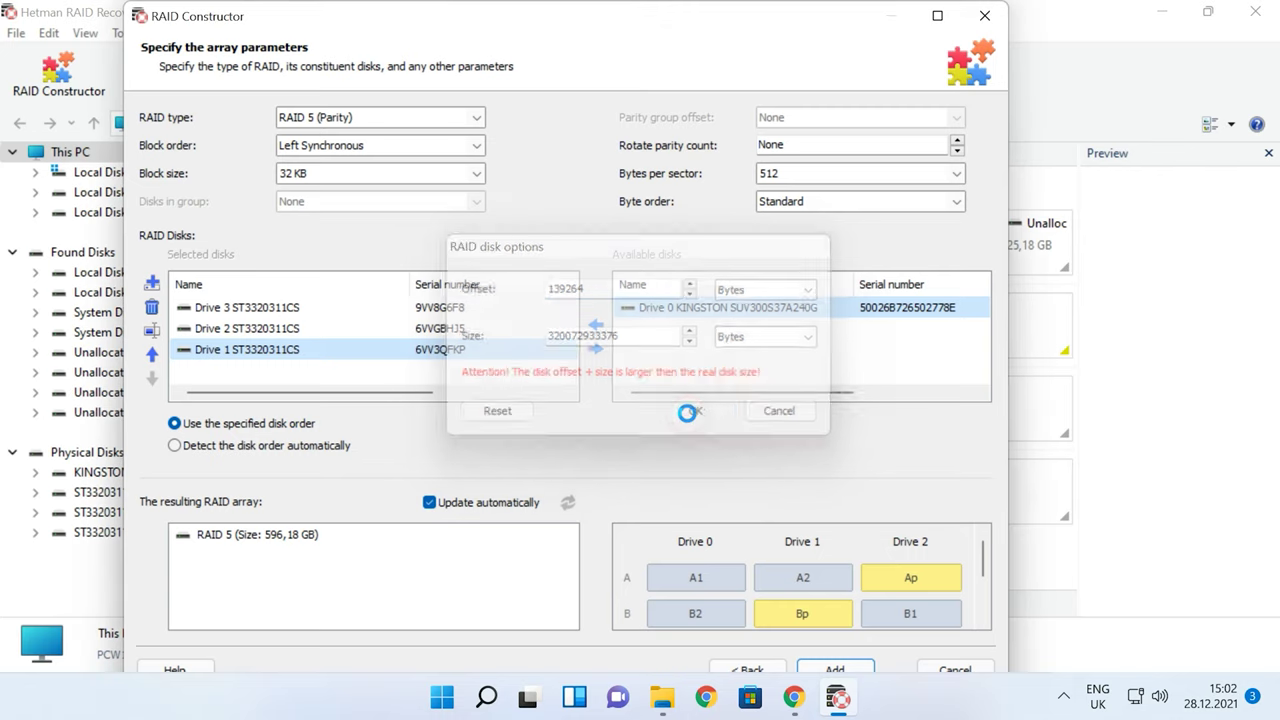
click(258, 308)
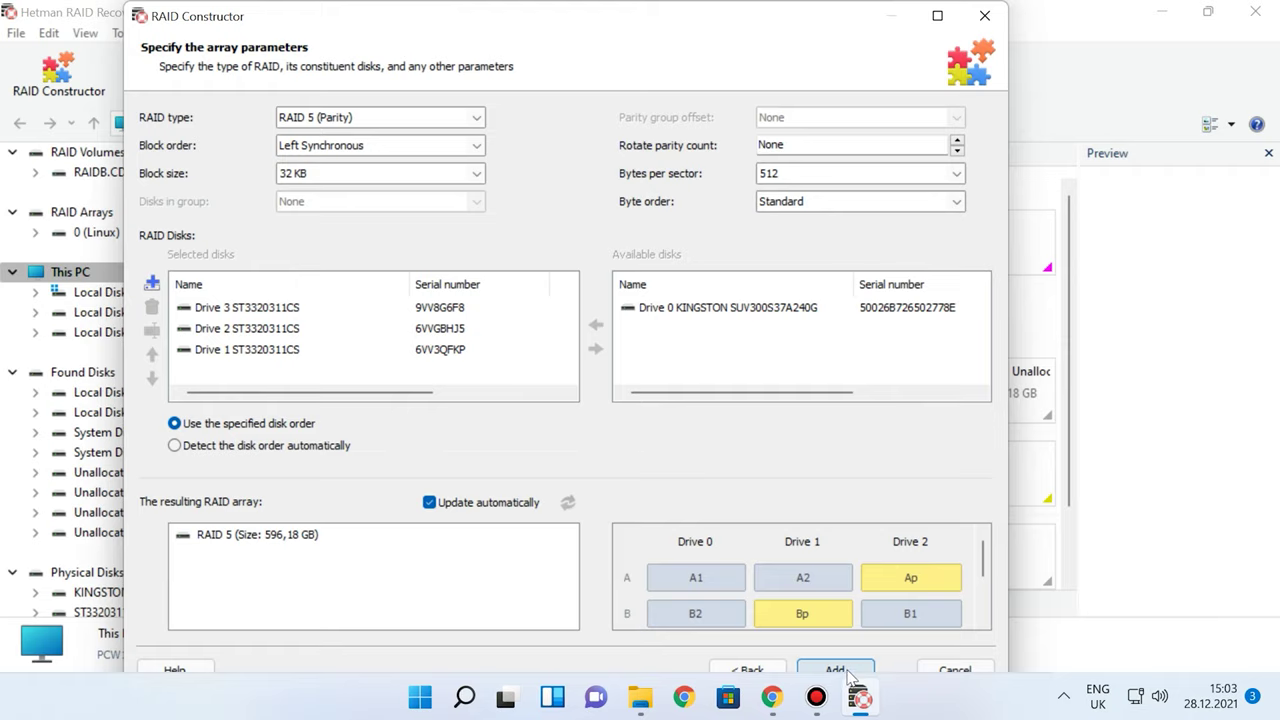
click(840, 671)
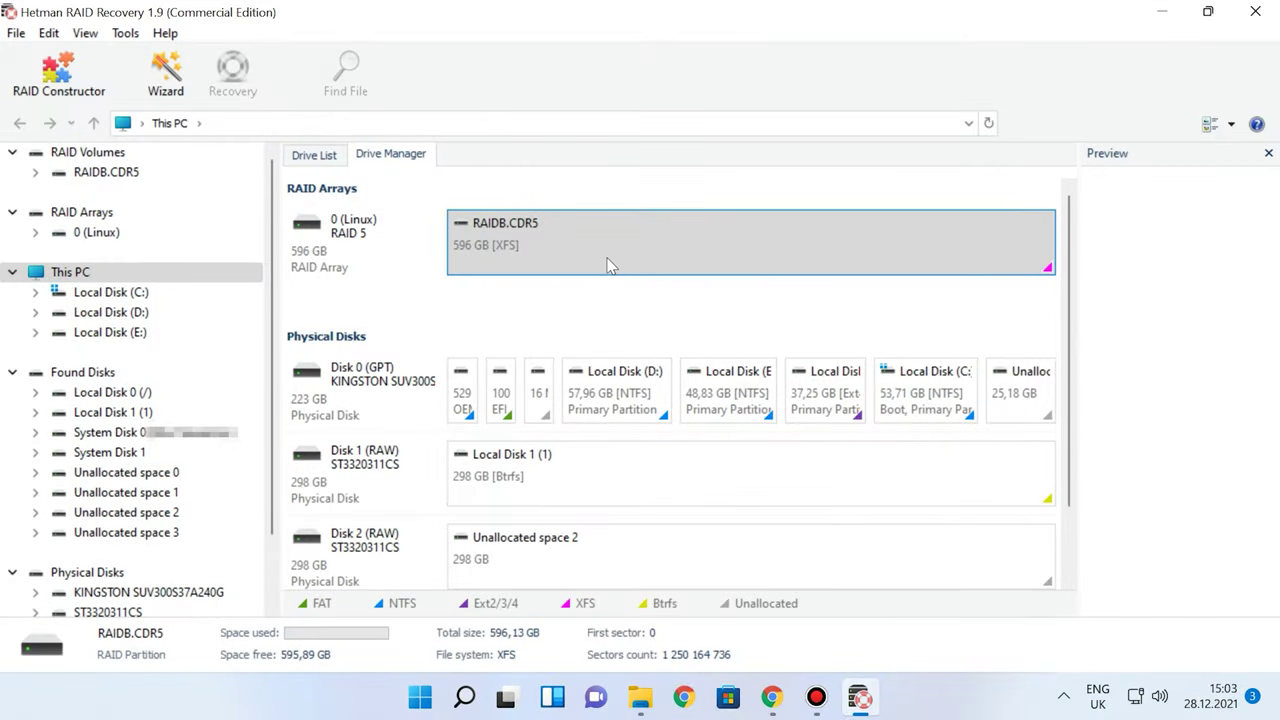
Fast-scan RAIDB.CDR5 and browse the cisco folder's car photos and documents.
right_click(610, 265)
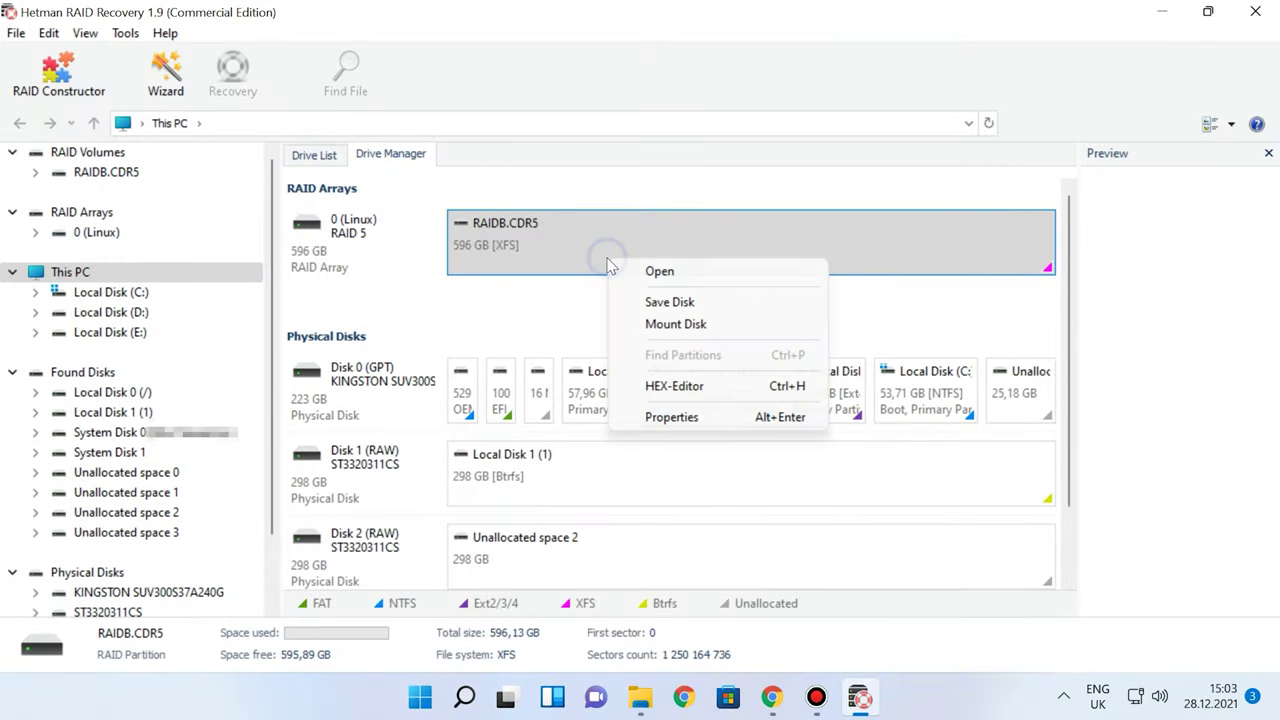
click(677, 273)
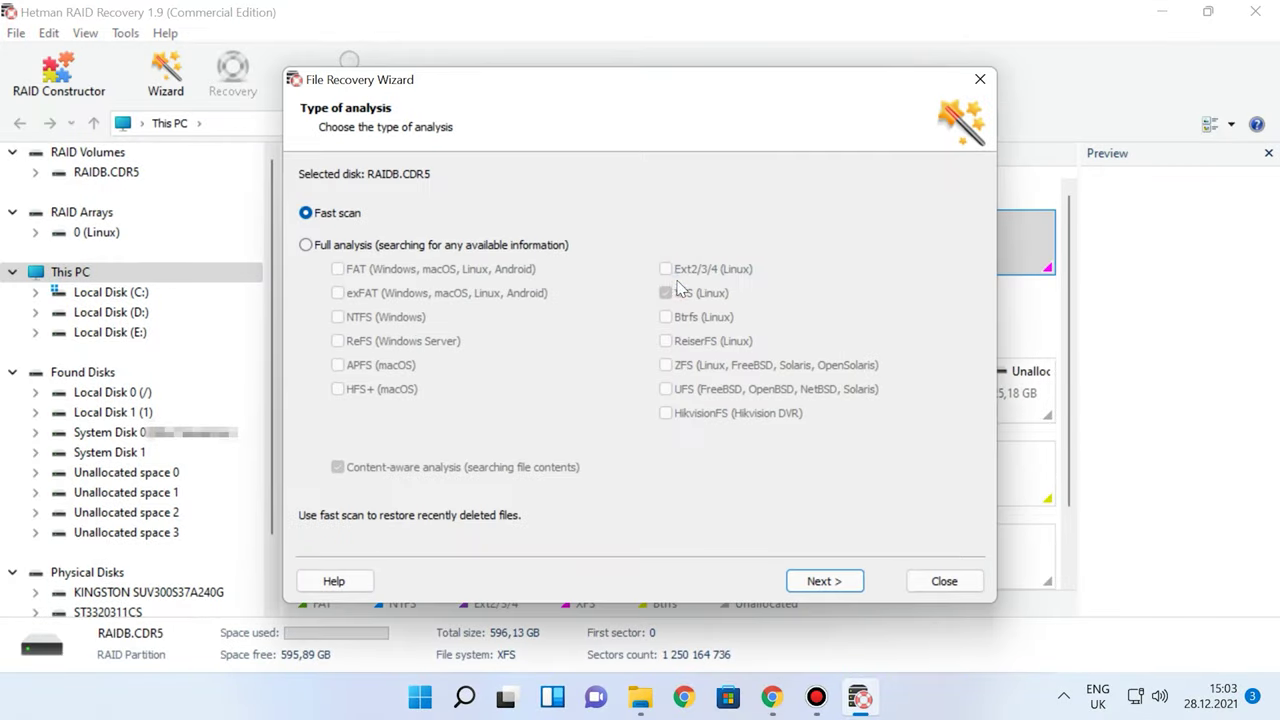
click(828, 586)
click(830, 586)
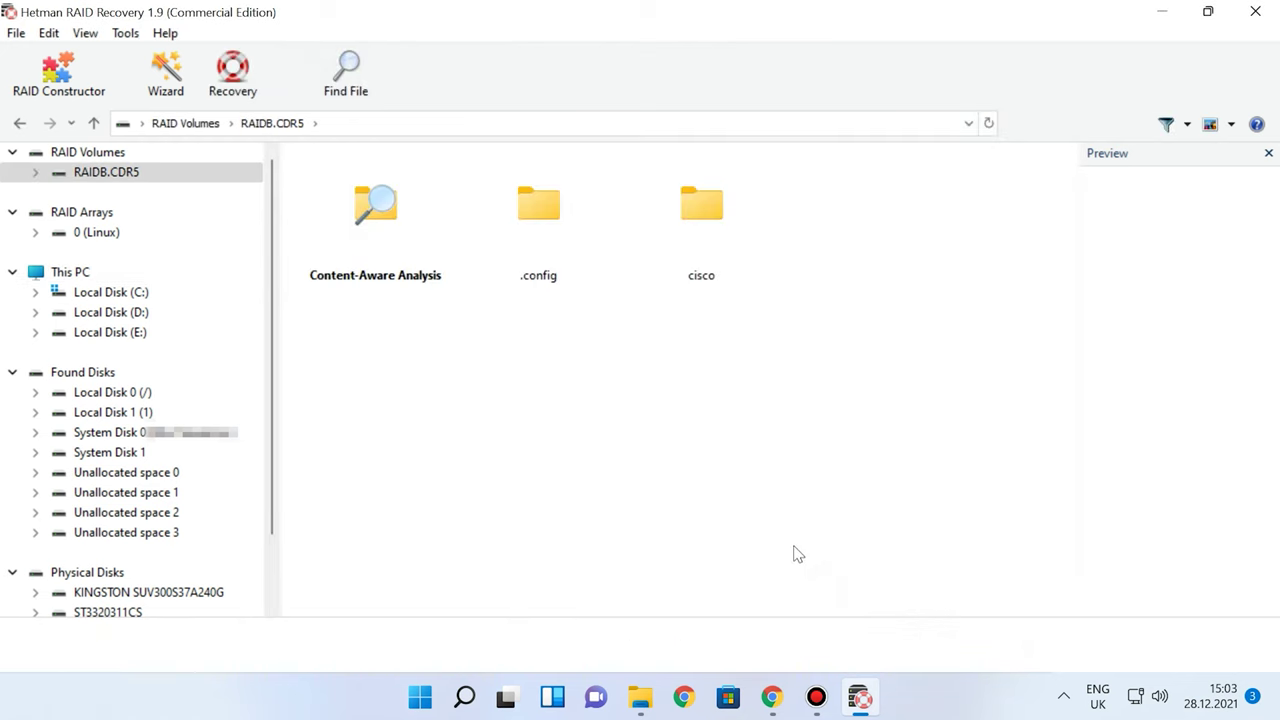
click(711, 248)
double_click(711, 248)
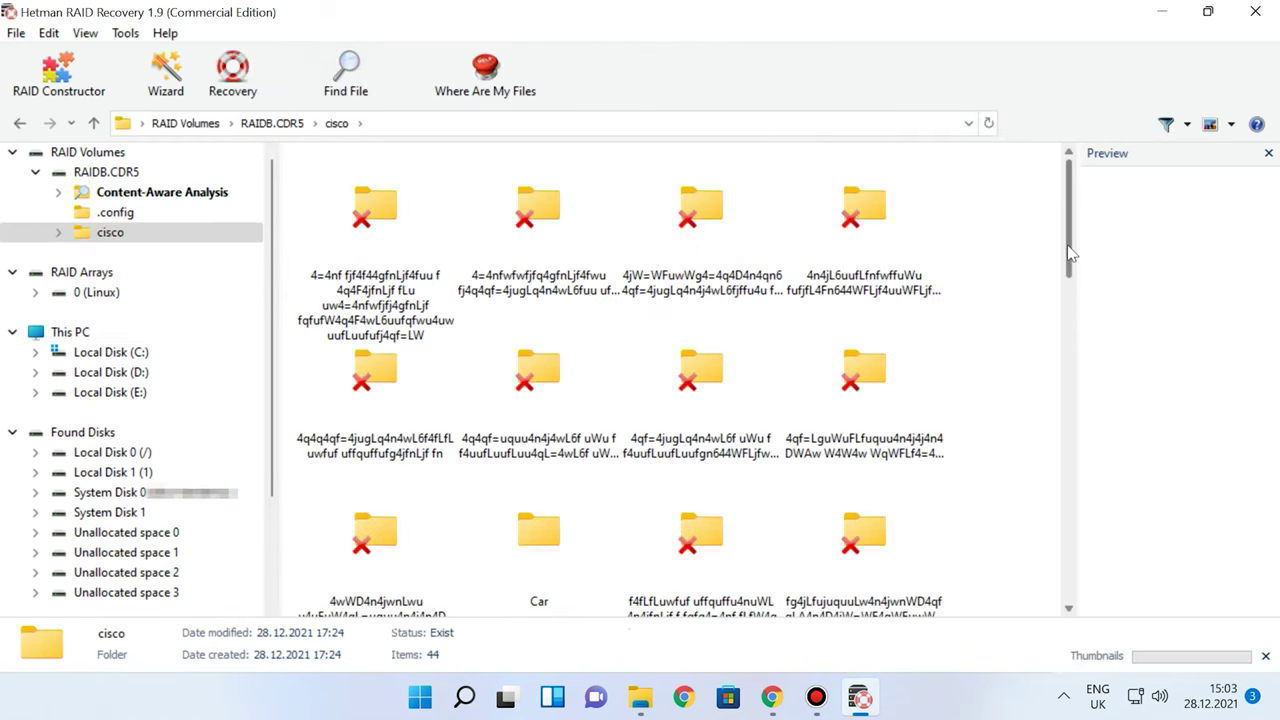
drag(1070, 250, 1070, 607)
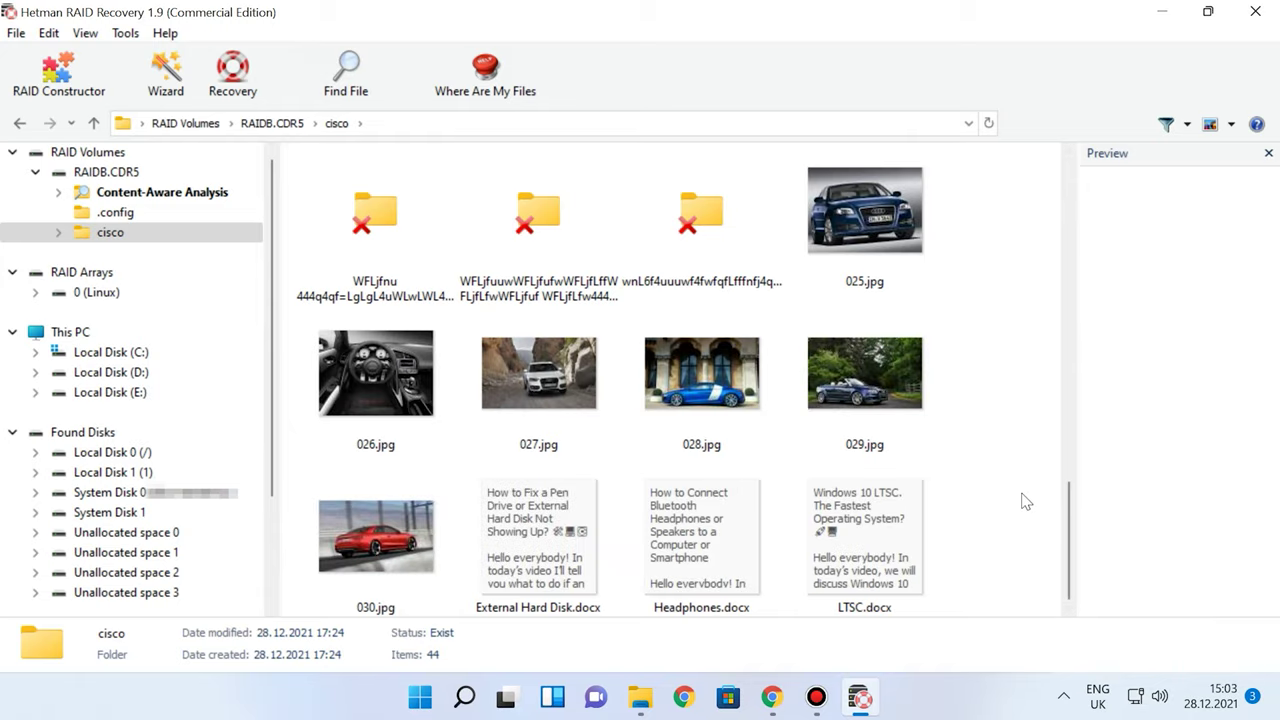